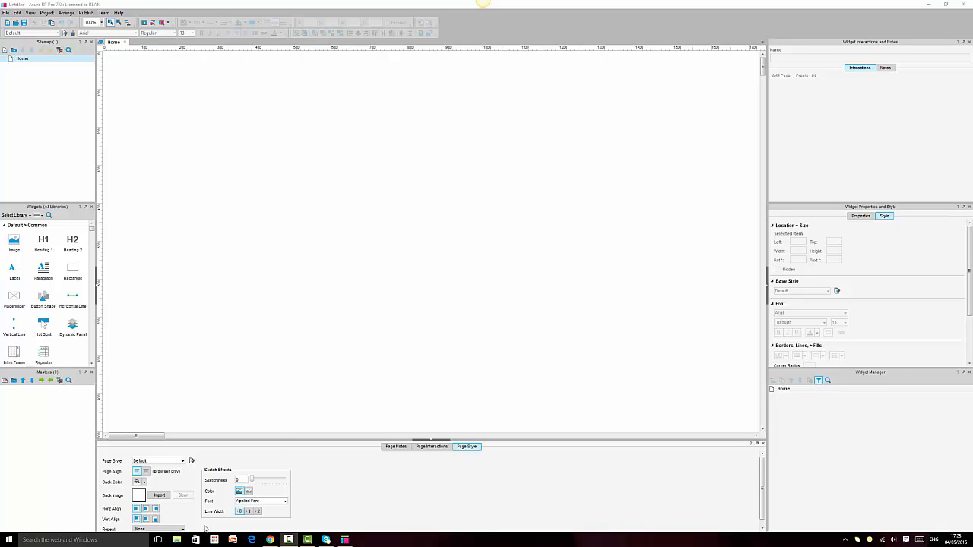
Step: Switch to Chrome and examine how the Crowdfunder home page's full-width banner adapts to different window widths, closing the browser when done
{"action": "mouse_move", "coordinate": [274, 542]}
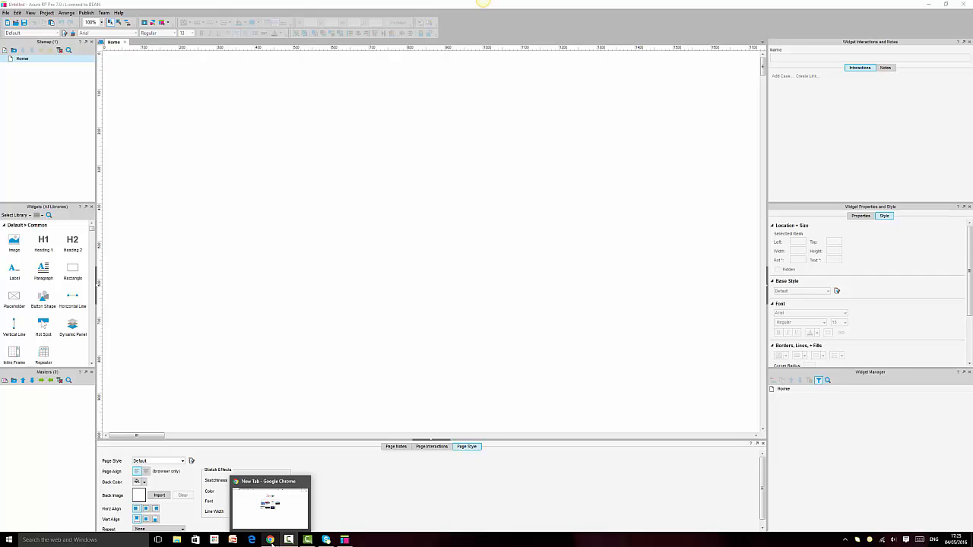
{"action": "left_click", "coordinate": [271, 541]}
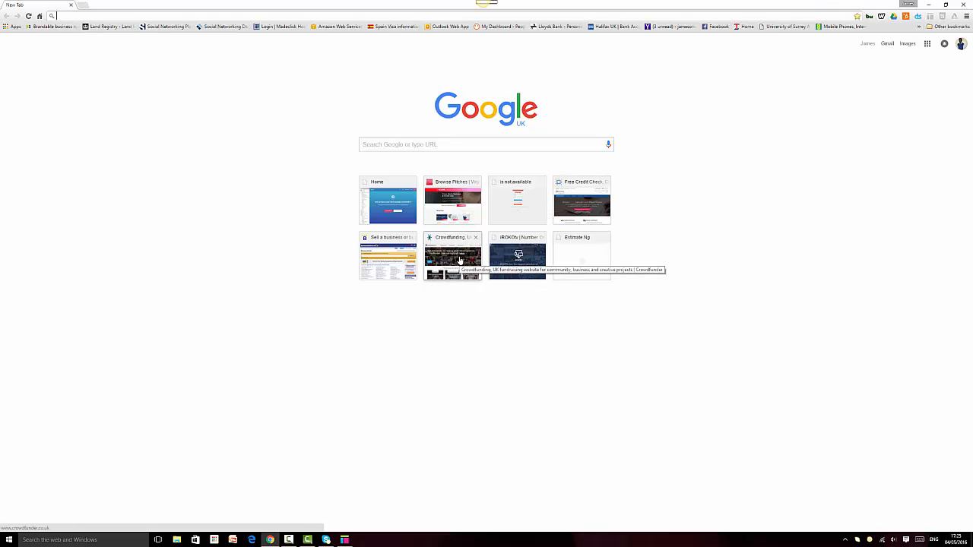
{"action": "left_click", "coordinate": [449, 264]}
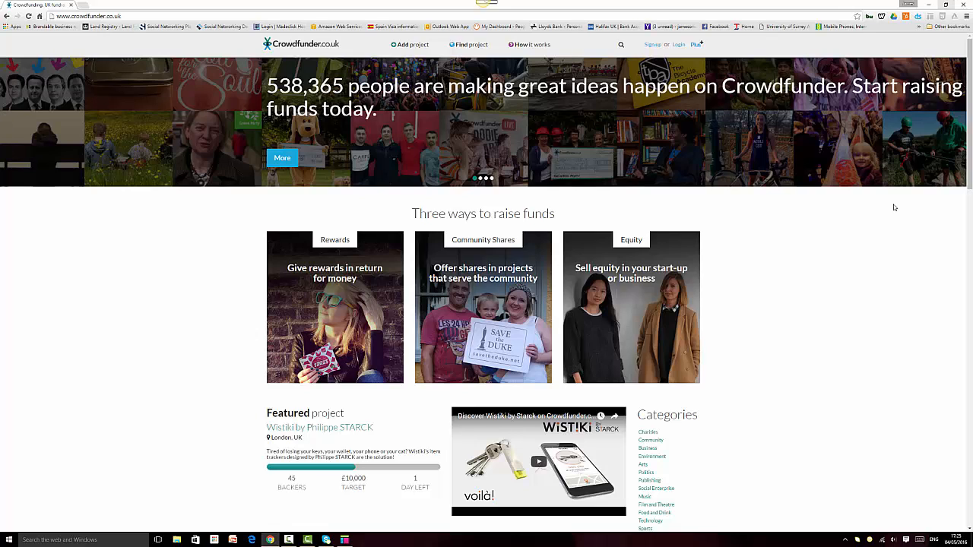
{"action": "left_click", "coordinate": [946, 5]}
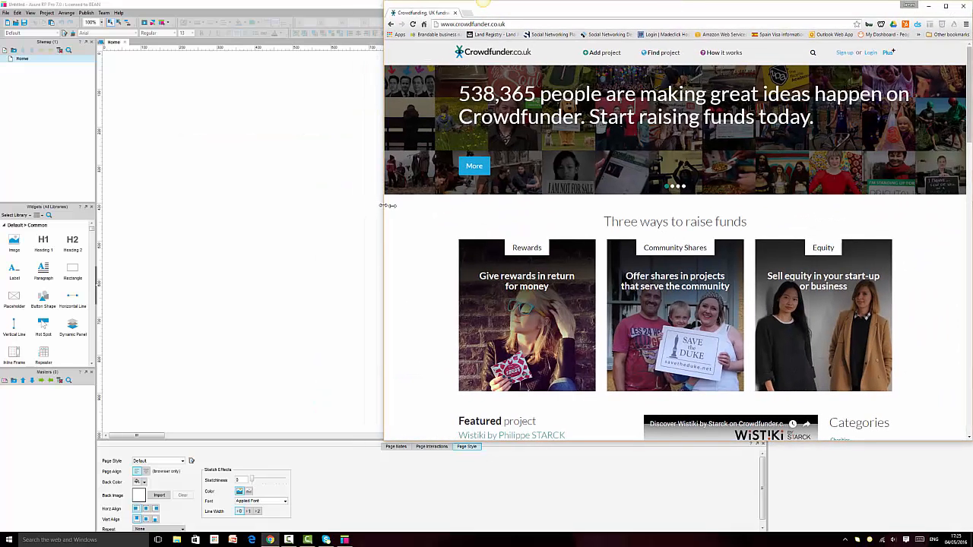
{"action": "left_click_drag", "start_coordinate": [382, 205], "coordinate": [553, 261]}
{"action": "double_click", "coordinate": [552, 261]}
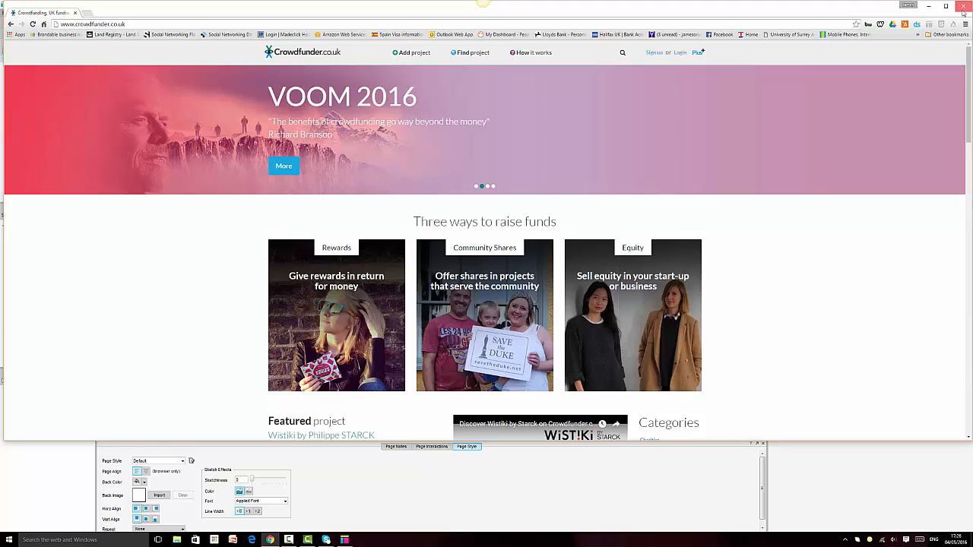
{"action": "left_click", "coordinate": [963, 8]}
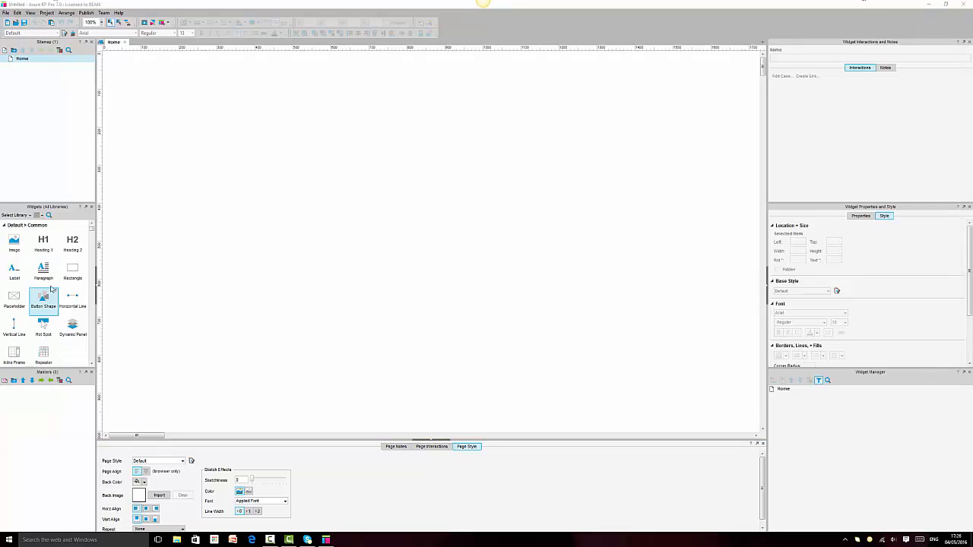
Step: Place a rectangle at the page origin and size it 1000 wide by 750 high
{"action": "left_click_drag", "start_coordinate": [72, 270], "coordinate": [105, 56]}
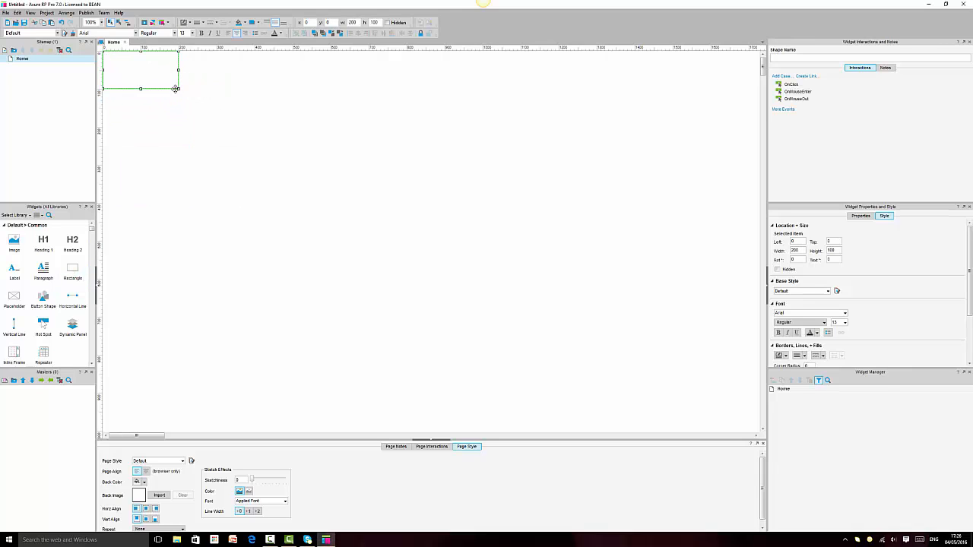
{"action": "left_click", "coordinate": [360, 24]}
{"action": "type", "text": "1000"}
{"action": "key", "text": "Return"}
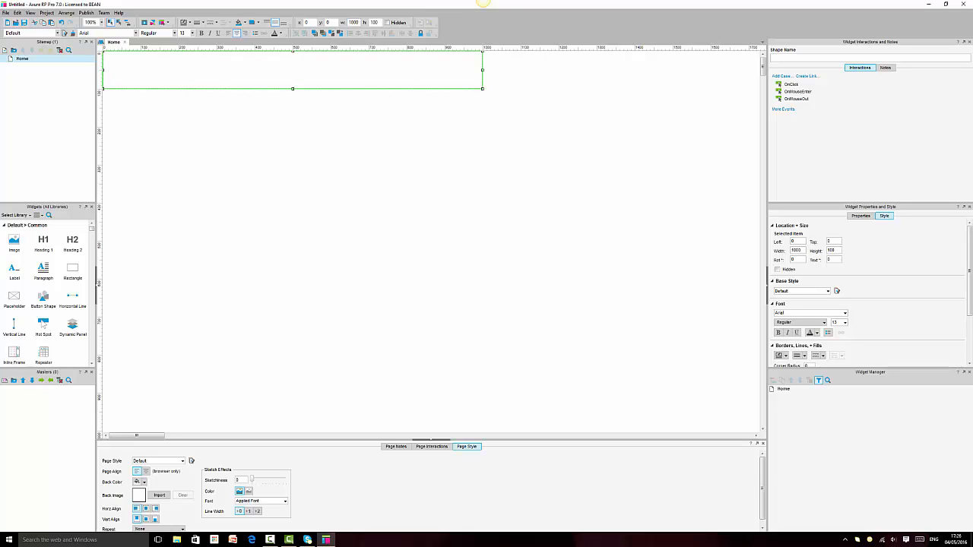
{"action": "left_click", "coordinate": [374, 23]}
{"action": "type", "text": "750"}
{"action": "key", "text": "Return"}
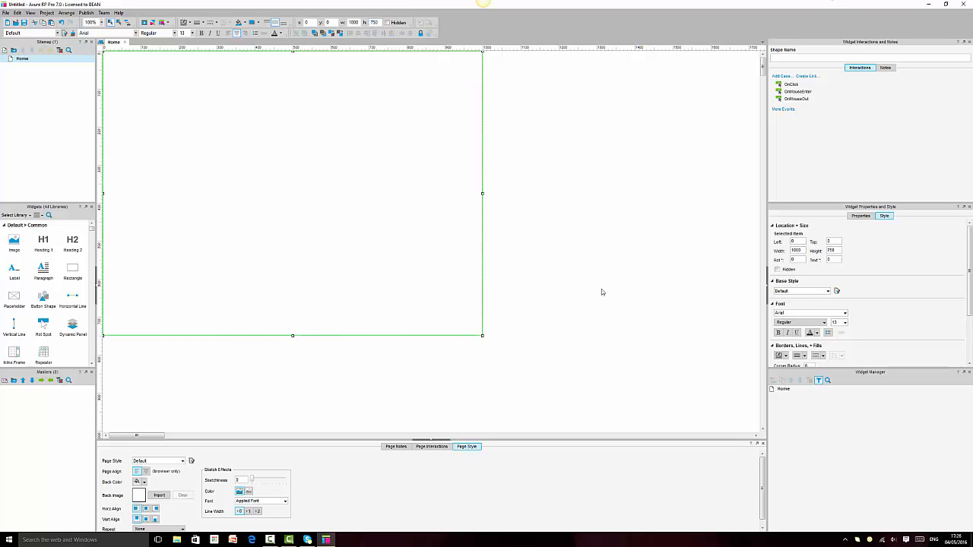
Step: Fill the large rectangle with blue and remove its border line
{"action": "left_click", "coordinate": [589, 238]}
{"action": "left_click", "coordinate": [326, 172]}
{"action": "left_click", "coordinate": [239, 23]}
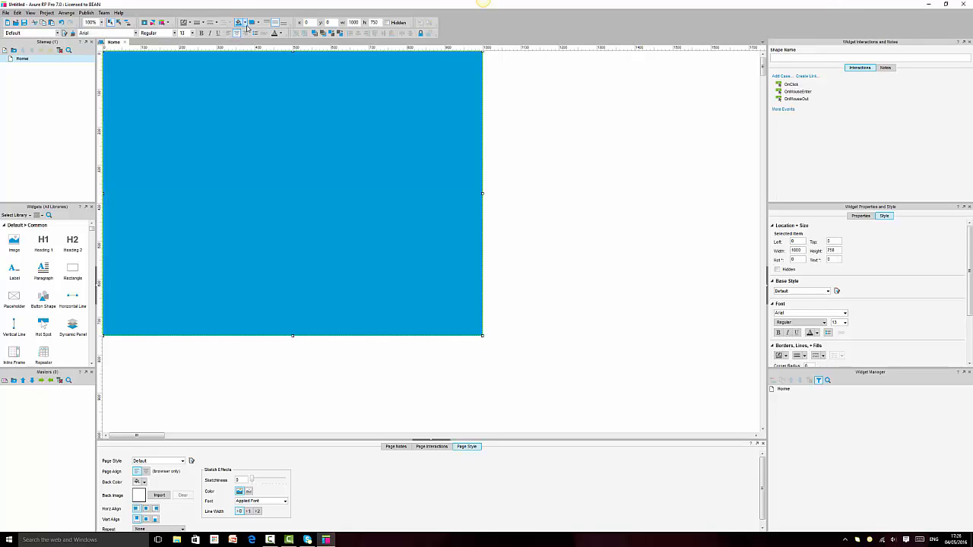
{"action": "left_click", "coordinate": [203, 22]}
{"action": "left_click", "coordinate": [200, 34]}
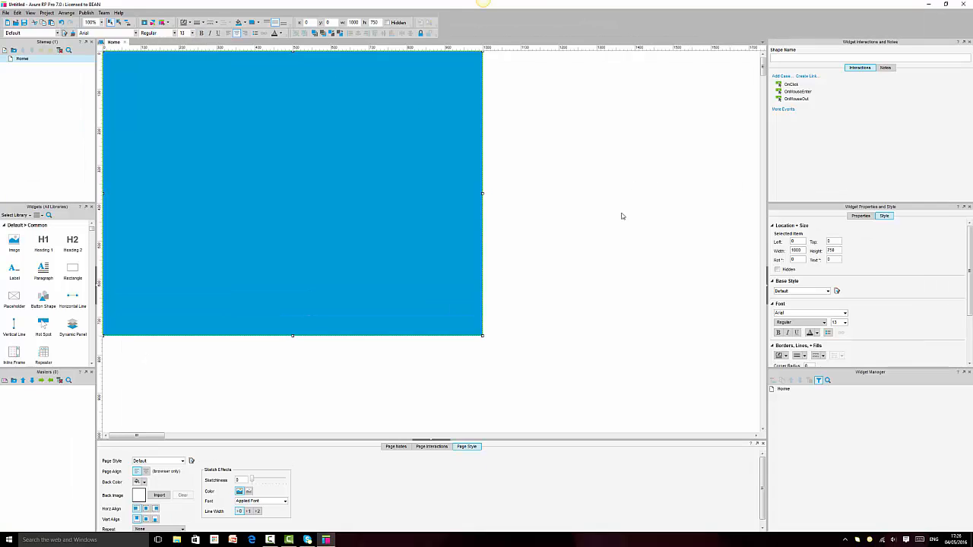
{"action": "left_click", "coordinate": [623, 215]}
{"action": "left_click", "coordinate": [411, 204]}
Step: Add a Heading 1 in the middle of the blue rectangle with the text "Full Width Banner"
{"action": "left_click_drag", "start_coordinate": [43, 244], "coordinate": [255, 184]}
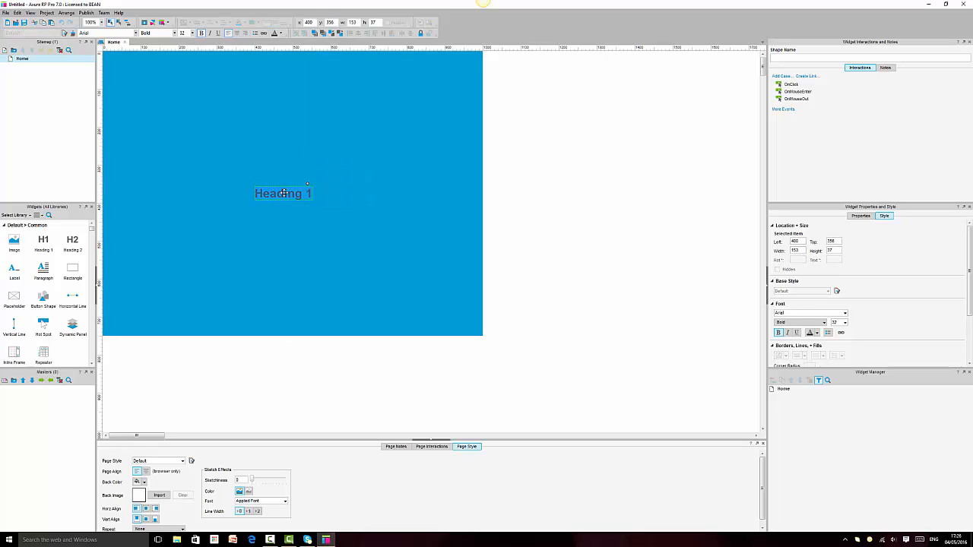
{"action": "type", "text": "Banner"}
{"action": "left_click", "coordinate": [280, 230]}
{"action": "double_click", "coordinate": [292, 196]}
{"action": "left_click", "coordinate": [256, 195]}
{"action": "type", "text": "Full W"}
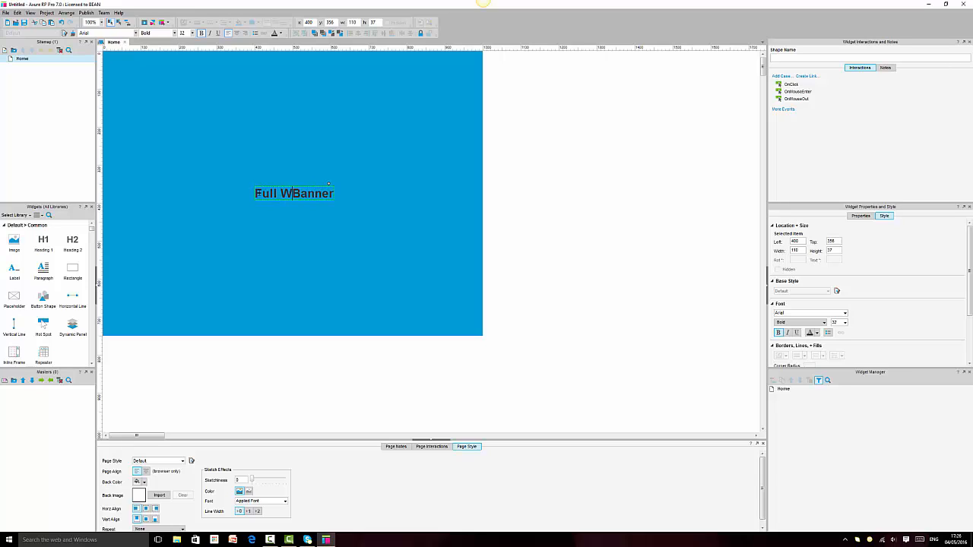
{"action": "type", "text": "idth"}
{"action": "left_click", "coordinate": [297, 210]}
{"action": "left_click", "coordinate": [298, 195]}
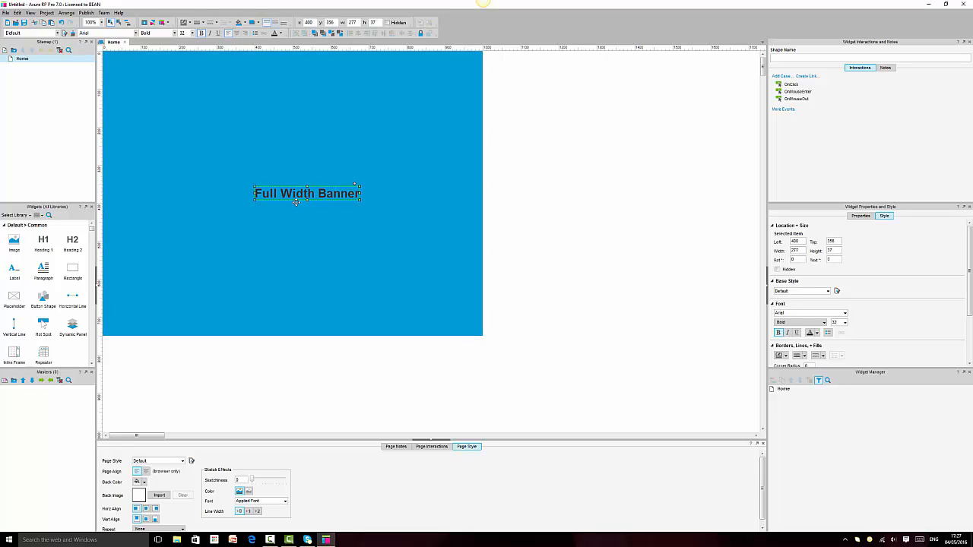
Step: Enlarge the heading's box to about 347 by 84 and centre its text horizontally and vertically
{"action": "left_click_drag", "start_coordinate": [308, 199], "coordinate": [308, 219]}
{"action": "left_click_drag", "start_coordinate": [254, 201], "coordinate": [229, 201]}
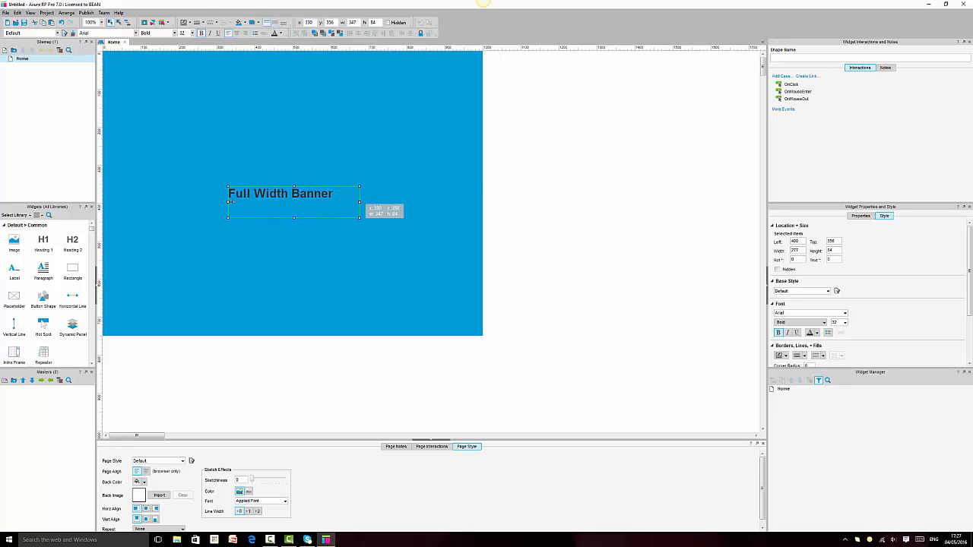
{"action": "left_click", "coordinate": [236, 33]}
{"action": "left_click", "coordinate": [275, 22]}
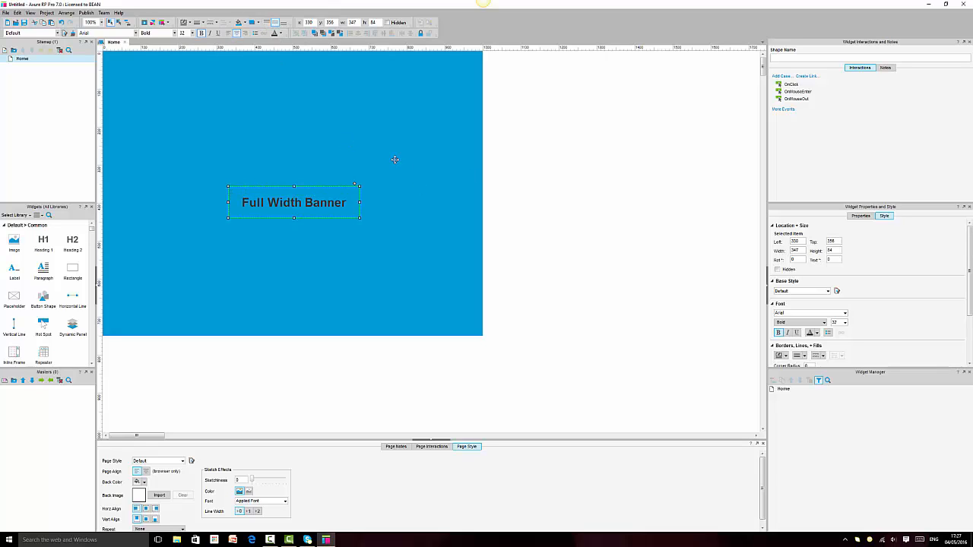
Step: Set the heading's font to Calibri
{"action": "left_click", "coordinate": [136, 33]}
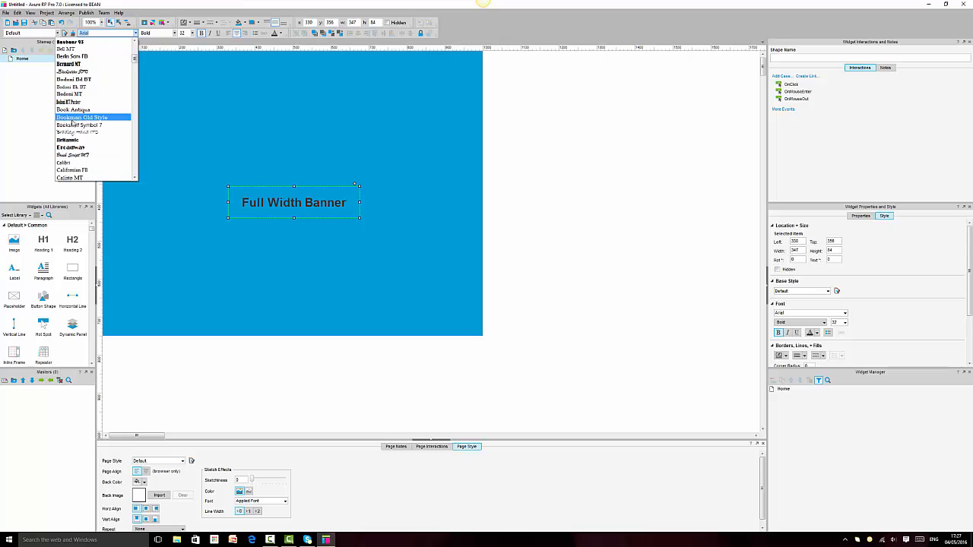
{"action": "left_click", "coordinate": [63, 163]}
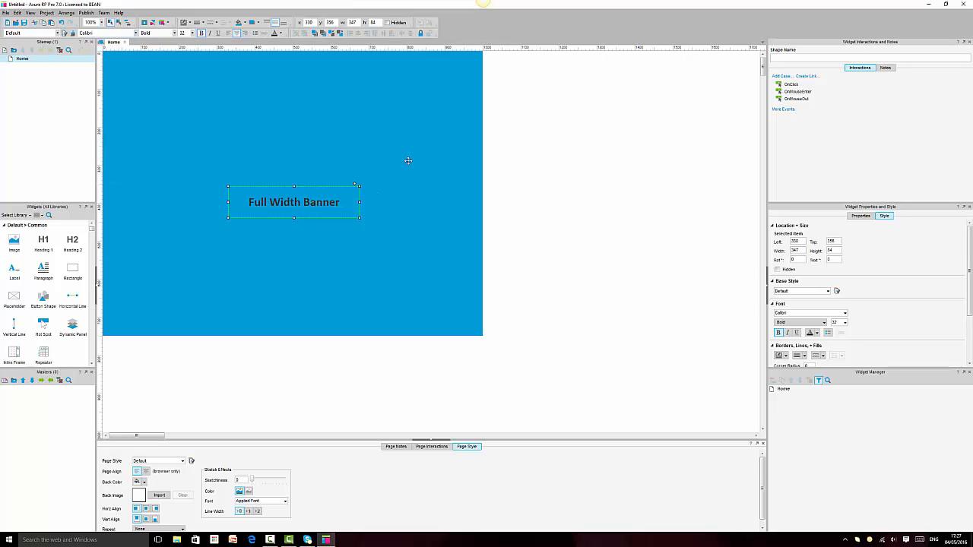
Step: Try font sizes of 75, 150 and 120 on the heading
{"action": "left_click", "coordinate": [183, 33]}
{"action": "type", "text": "75"}
{"action": "key", "text": "Return"}
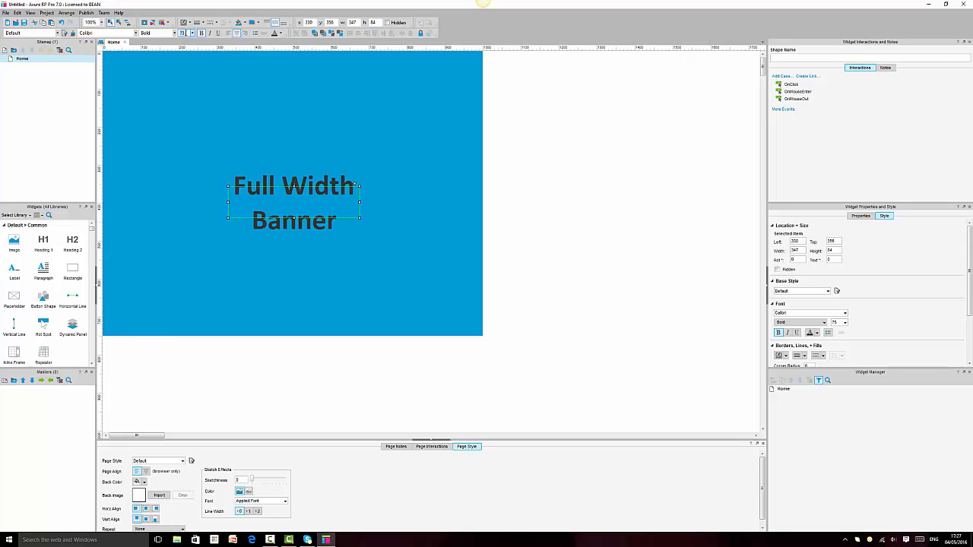
{"action": "left_click", "coordinate": [185, 32]}
{"action": "type", "text": "150"}
{"action": "key", "text": "Return"}
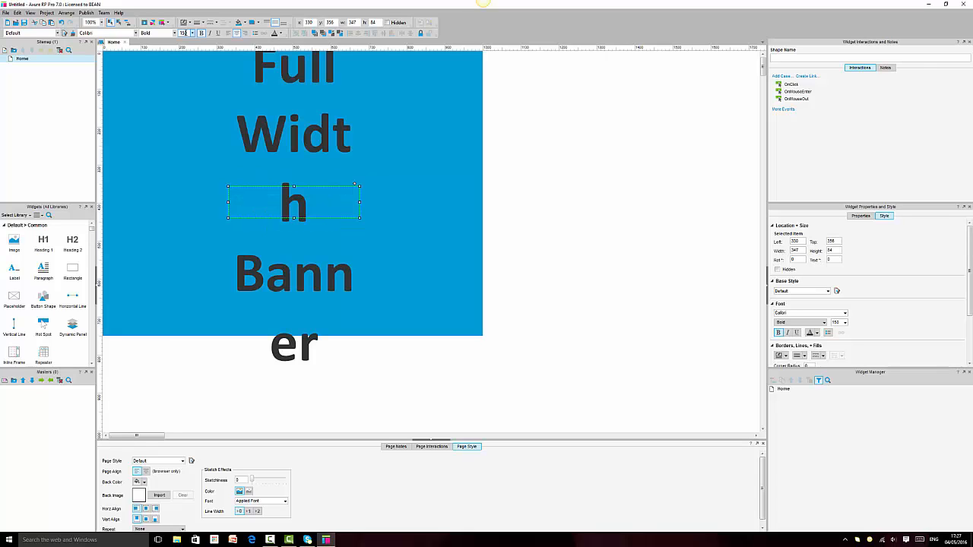
{"action": "type", "text": "120"}
{"action": "key", "text": "Return"}
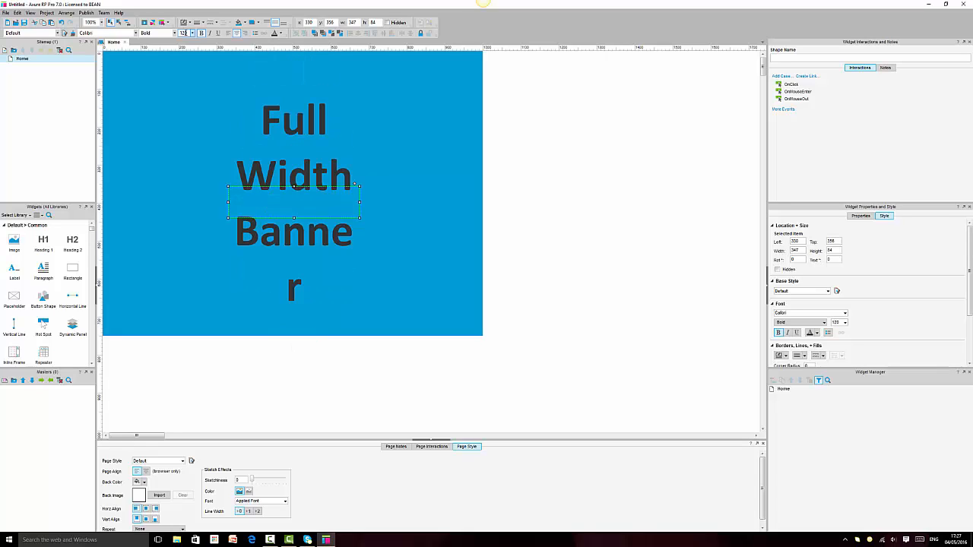
Step: Widen the heading's box to about 870 and set its font size to 100
{"action": "left_click_drag", "start_coordinate": [228, 202], "coordinate": [141, 187]}
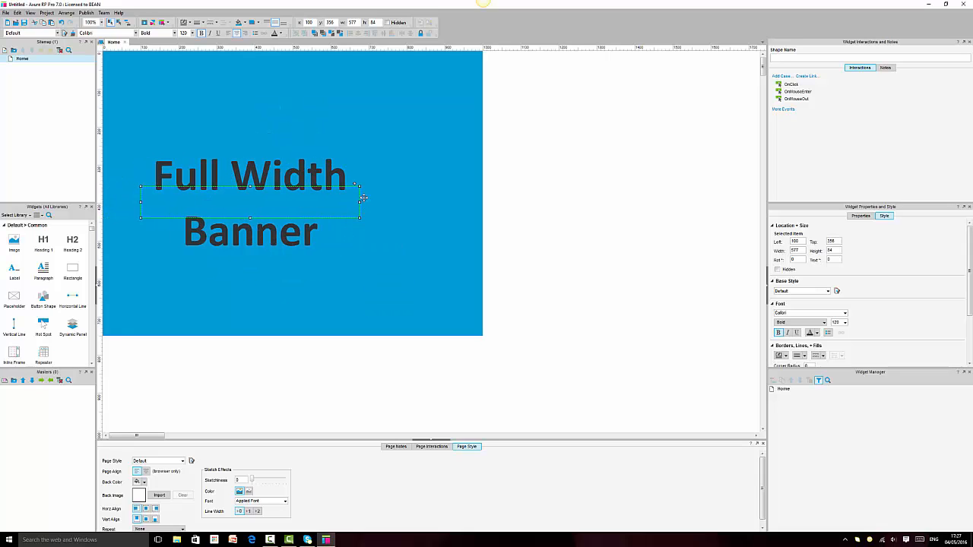
{"action": "left_click_drag", "start_coordinate": [362, 203], "coordinate": [471, 203]}
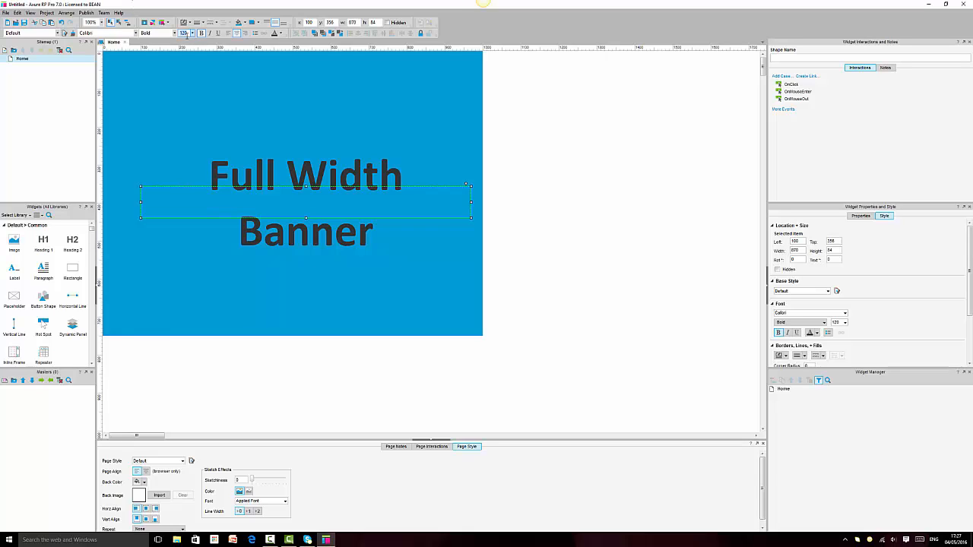
{"action": "type", "text": "100"}
{"action": "key", "text": "Return"}
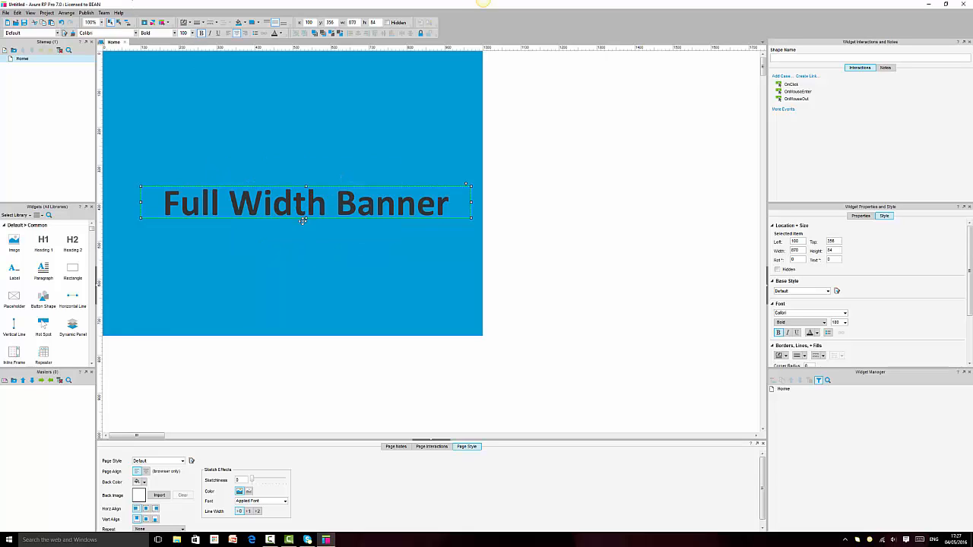
Step: Increase the heading box's height to about 184 and centre it vertically and horizontally on the blue rectangle
{"action": "left_click_drag", "start_coordinate": [305, 218], "coordinate": [306, 256]}
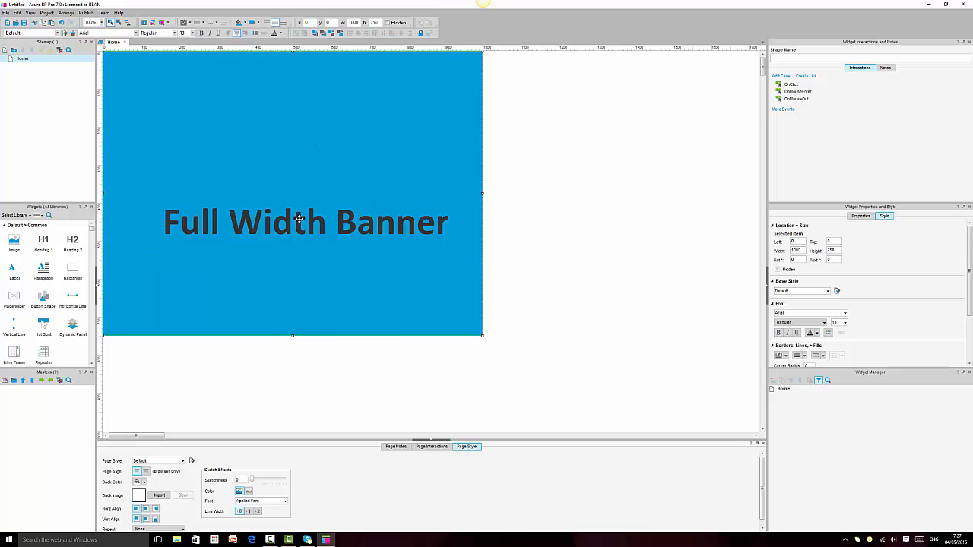
{"action": "left_click", "coordinate": [350, 109], "text": "ctrl"}
{"action": "left_click", "coordinate": [383, 34]}
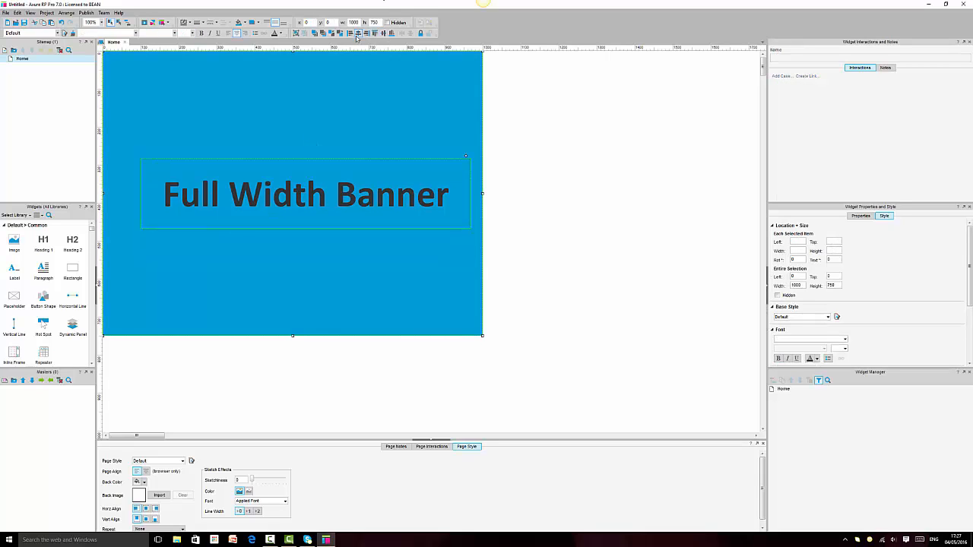
{"action": "left_click", "coordinate": [358, 34]}
{"action": "left_click", "coordinate": [585, 187]}
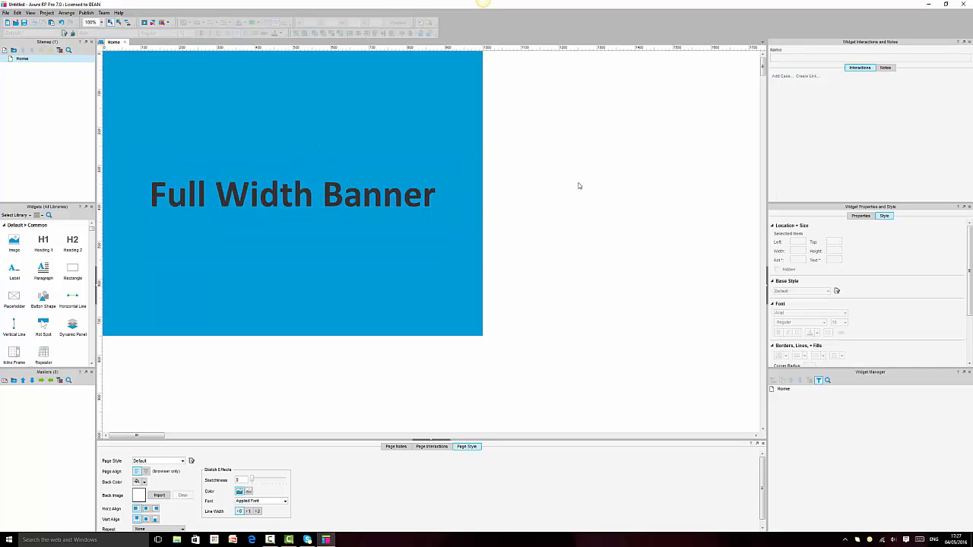
Step: Change the "Full Width Banner" heading's text colour to white
{"action": "left_click", "coordinate": [228, 193]}
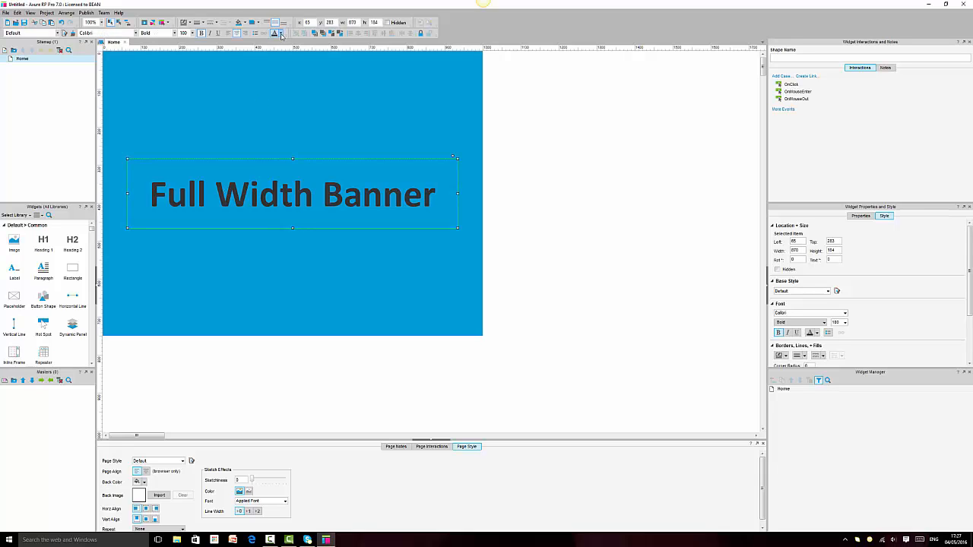
{"action": "left_click", "coordinate": [281, 34]}
{"action": "left_click", "coordinate": [326, 111]}
{"action": "left_click", "coordinate": [560, 143]}
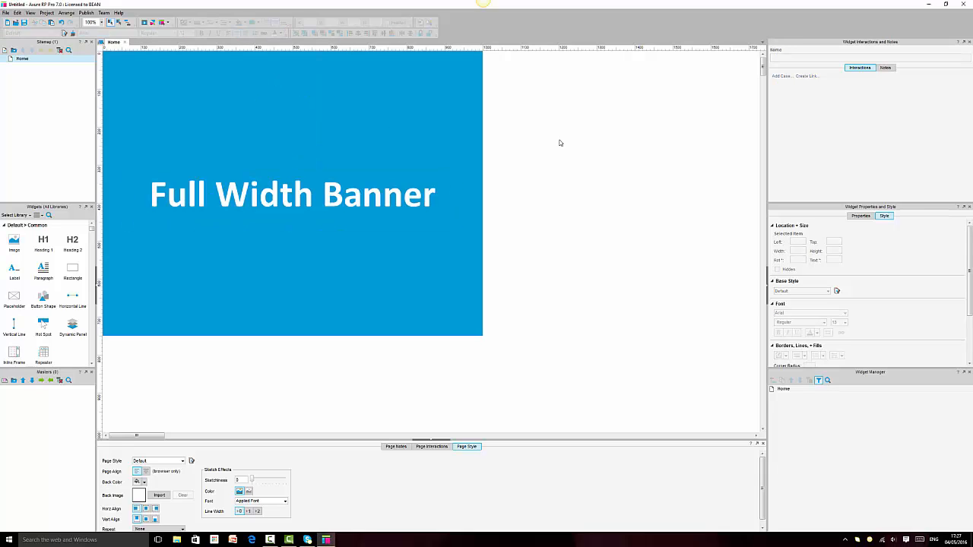
Step: Save the project as "full width banner" in the uxshape folder on the Desktop
{"action": "key", "text": "ctrl+s"}
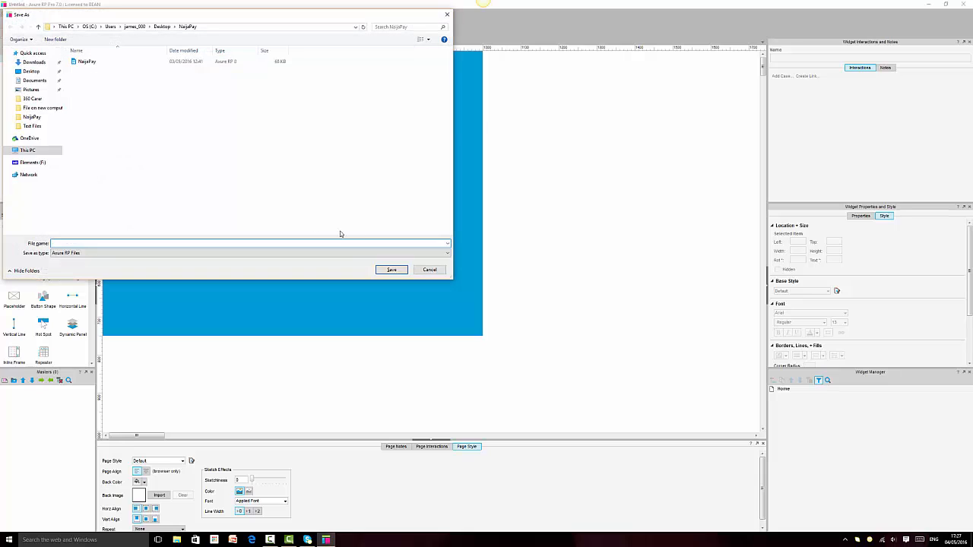
{"action": "type", "text": "Fu"}
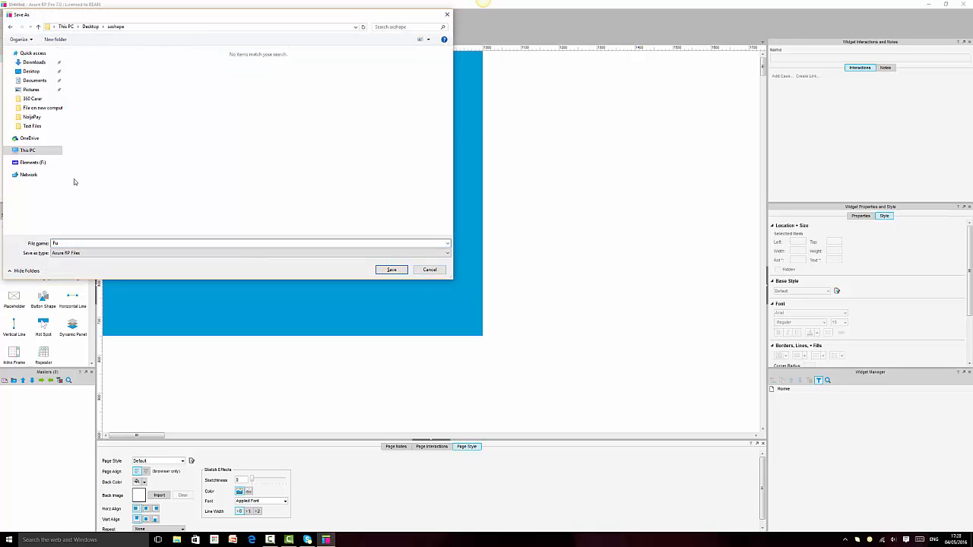
{"action": "left_click", "coordinate": [128, 243]}
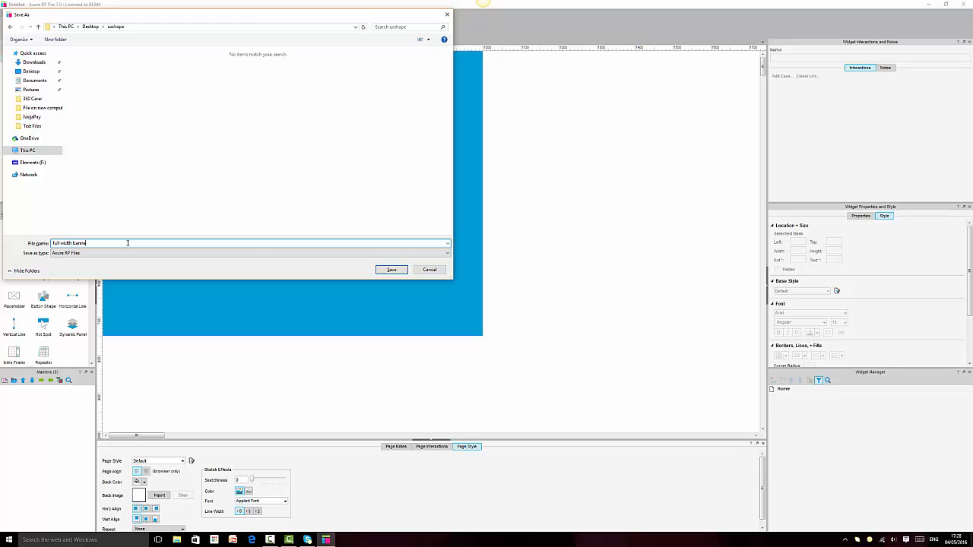
{"action": "key", "text": "Return"}
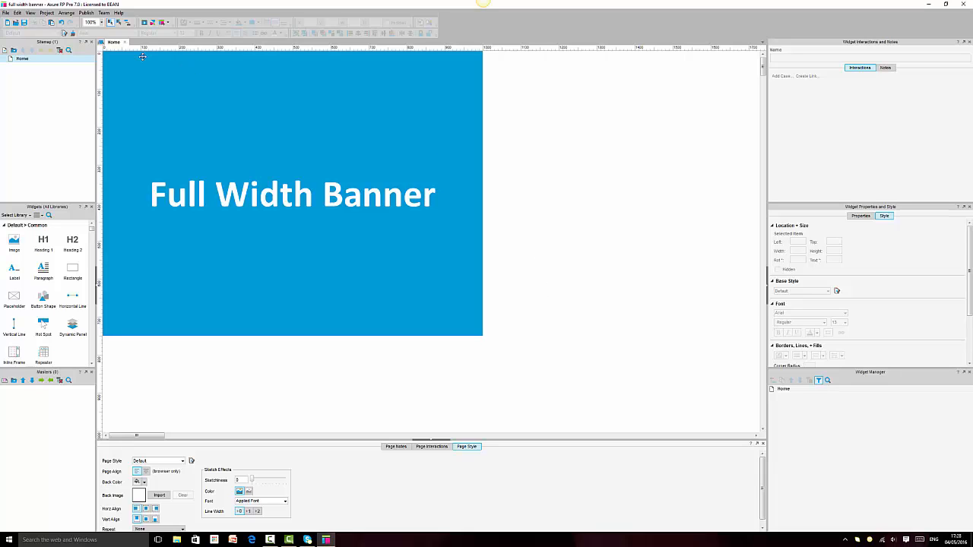
Step: Copy the blue rectangle without its heading and paste it into a new picture in Paint
{"action": "left_click", "coordinate": [211, 102]}
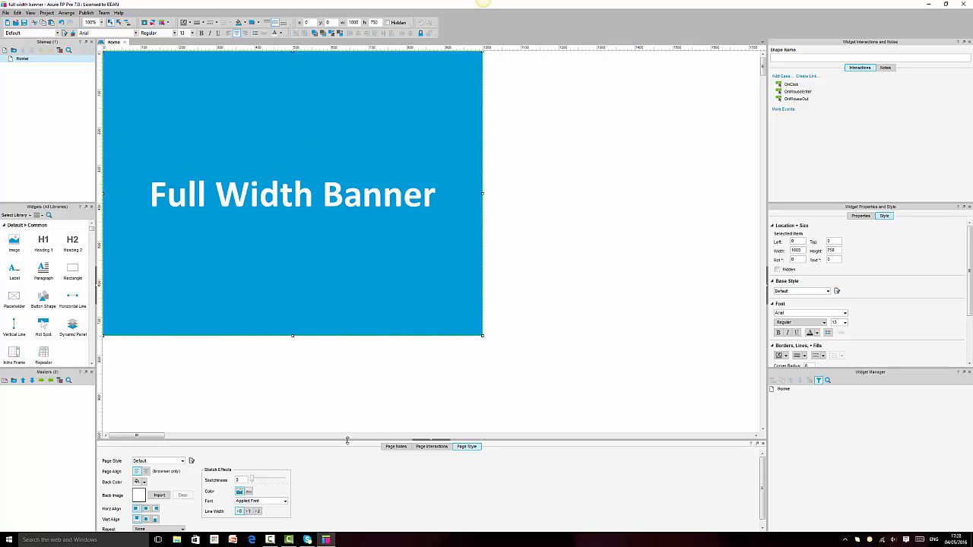
{"action": "left_click", "coordinate": [120, 542]}
{"action": "type", "text": "pain"}
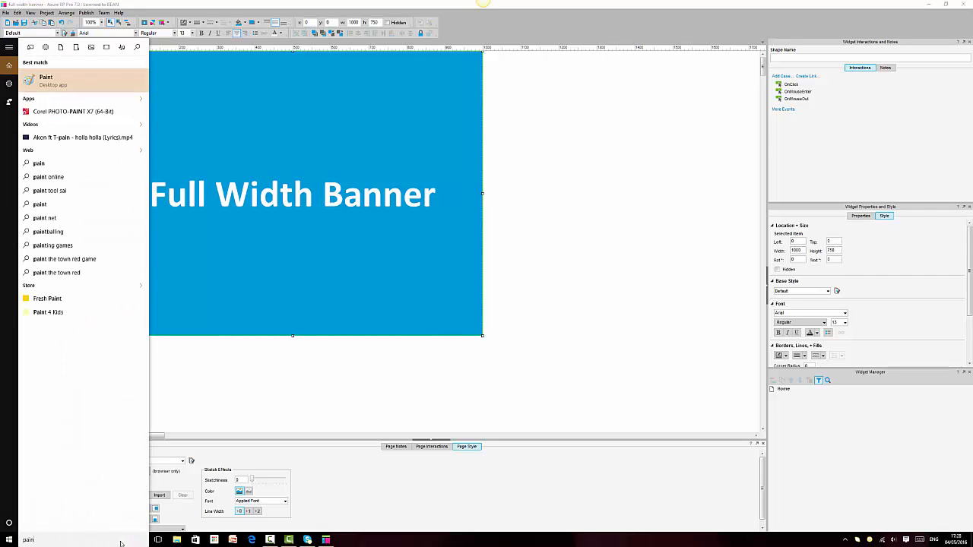
{"action": "key", "text": "Escape"}
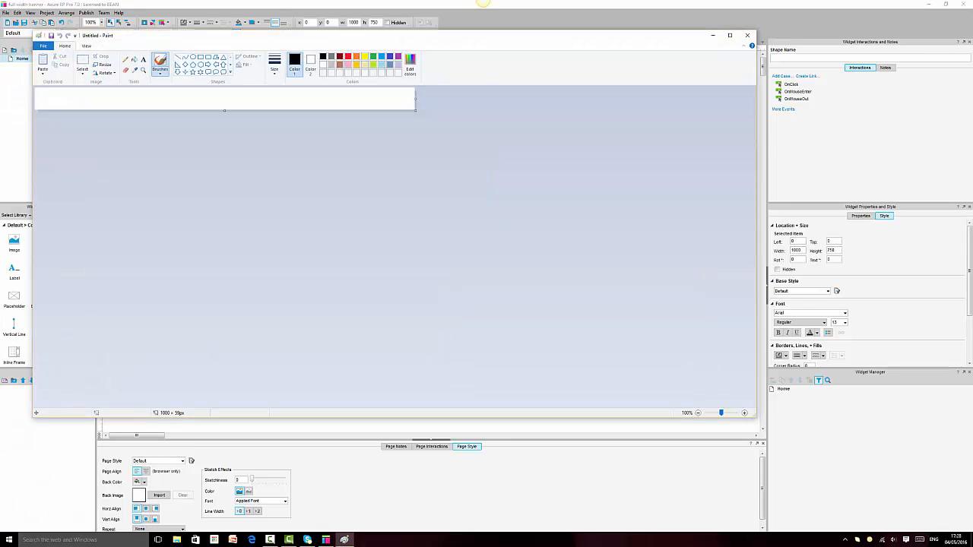
{"action": "left_click", "coordinate": [353, 487]}
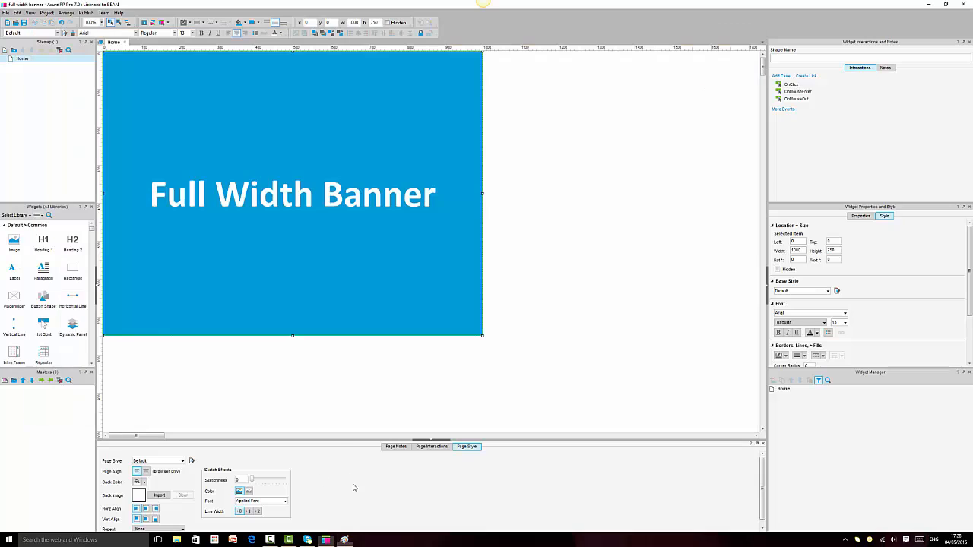
{"action": "left_click", "coordinate": [407, 136]}
{"action": "left_click", "coordinate": [346, 541]}
{"action": "key", "text": "ctrl+v"}
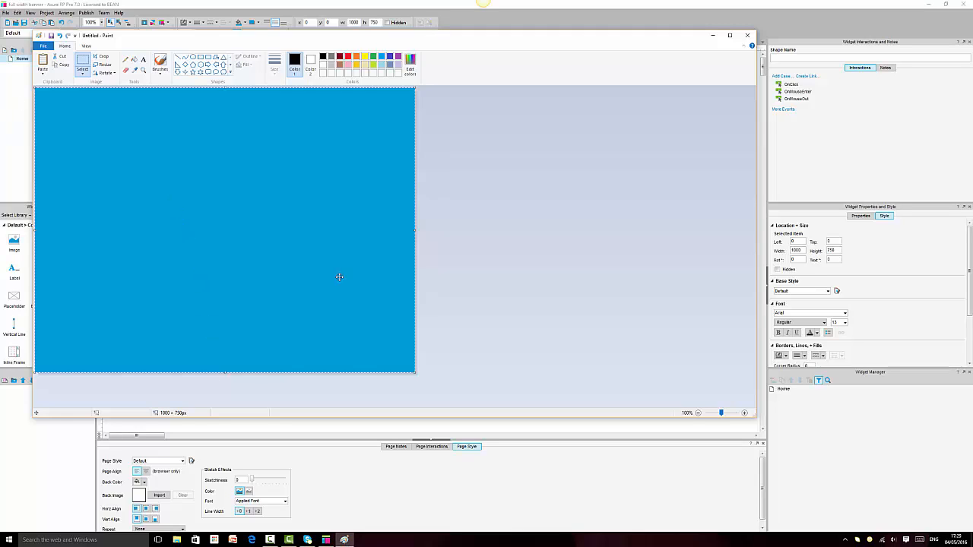
Step: Save the Paint picture as the PNG "full width banner" in the uxshape folder and close Paint
{"action": "left_click", "coordinate": [51, 36]}
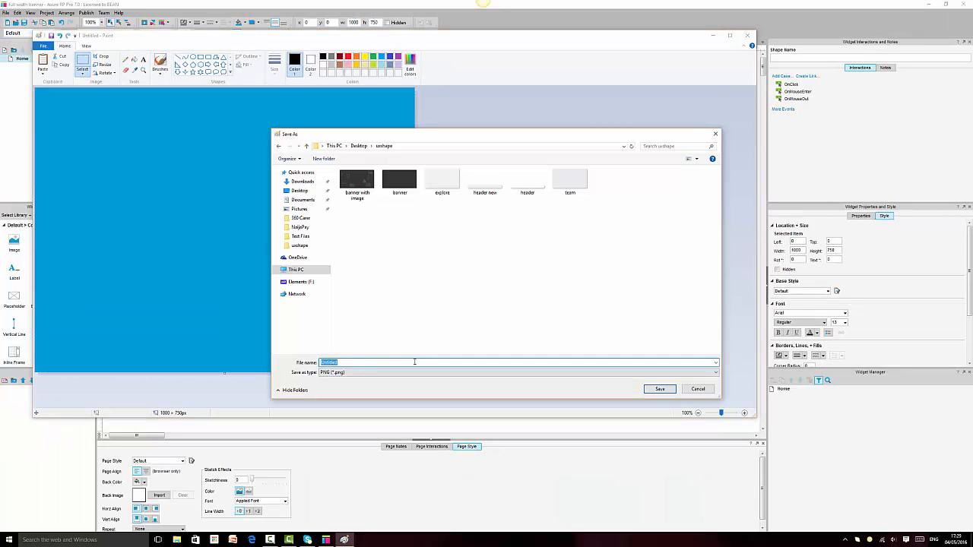
{"action": "type", "text": "full width banner."}
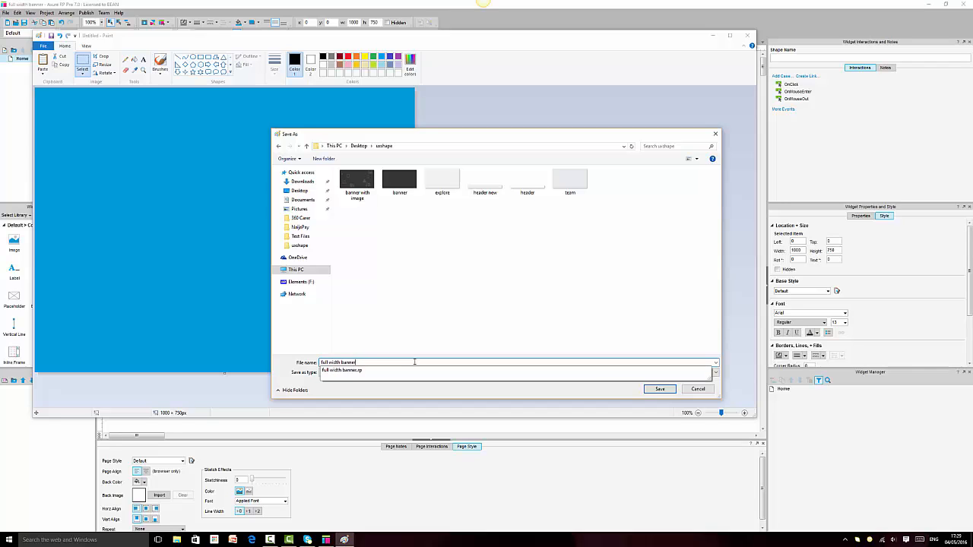
{"action": "key", "text": "Return"}
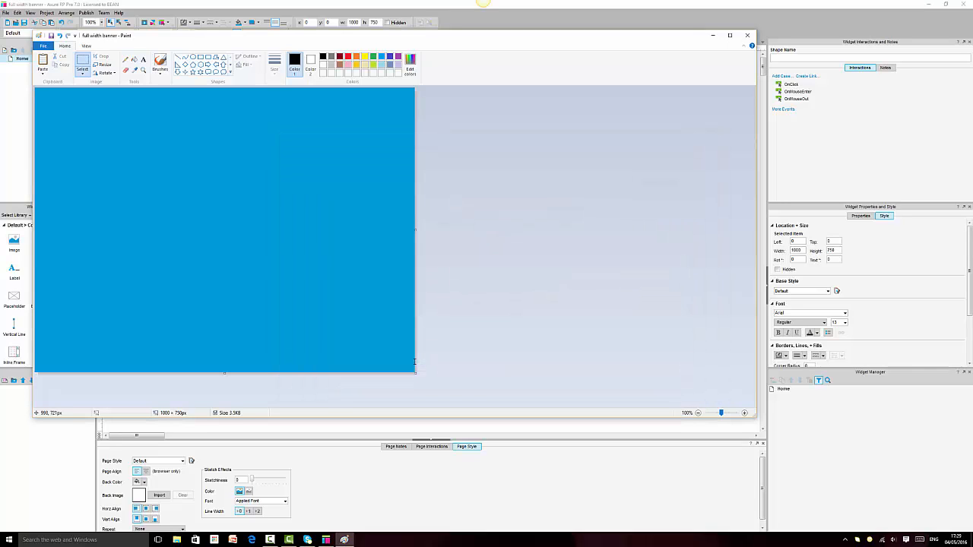
{"action": "left_click", "coordinate": [749, 36]}
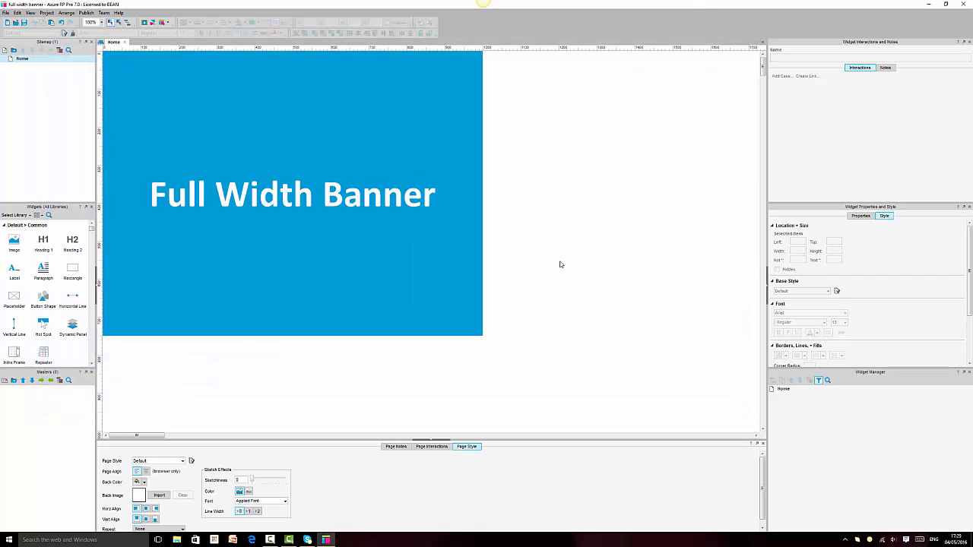
Step: Convert the blue rectangle to a dynamic panel, turn off Fit to Content and enable 100% Wide (browser only)
{"action": "left_click", "coordinate": [394, 128]}
{"action": "right_click", "coordinate": [393, 129]}
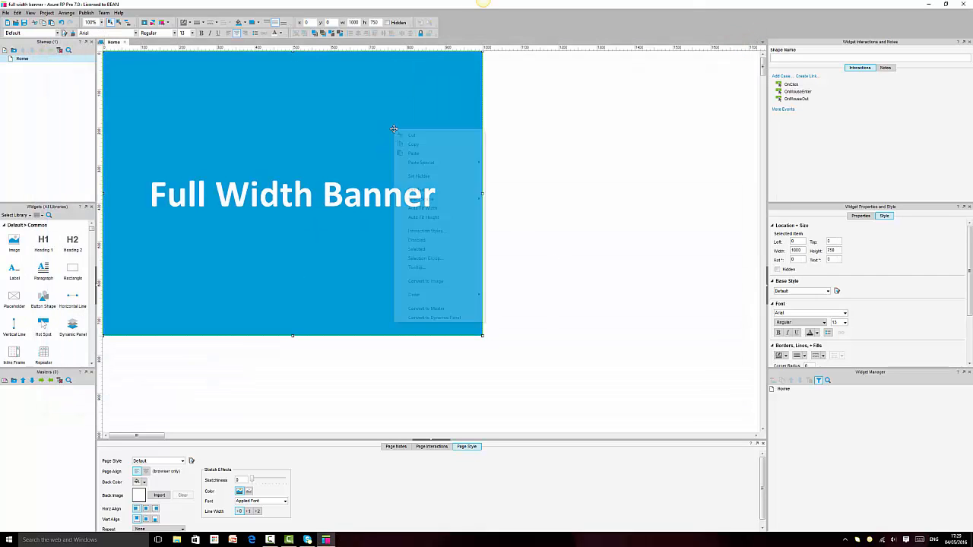
{"action": "left_click", "coordinate": [449, 317]}
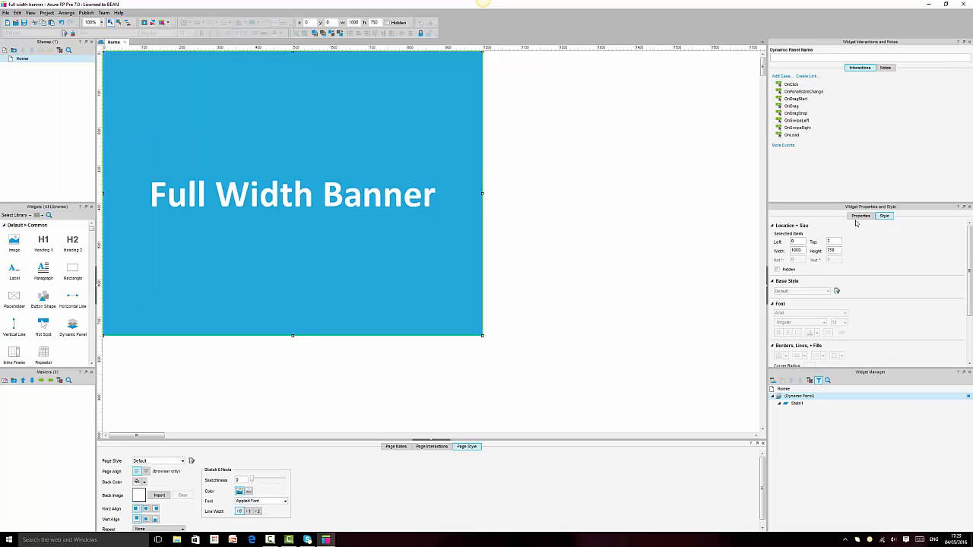
{"action": "left_click", "coordinate": [861, 216]}
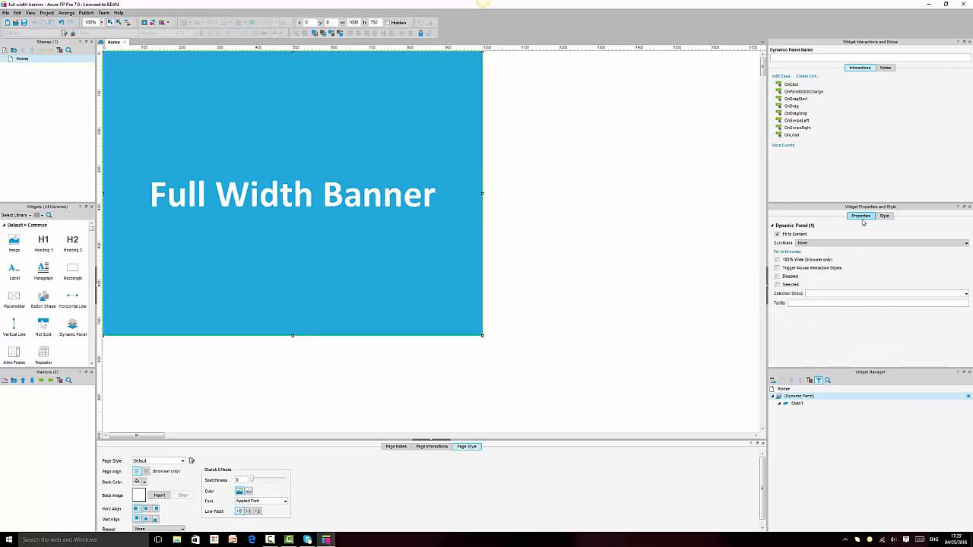
{"action": "left_click", "coordinate": [777, 234]}
Step: Open the dynamic panel's State1 for editing and select the blue rectangle inside it
{"action": "mouse_move", "coordinate": [790, 407]}
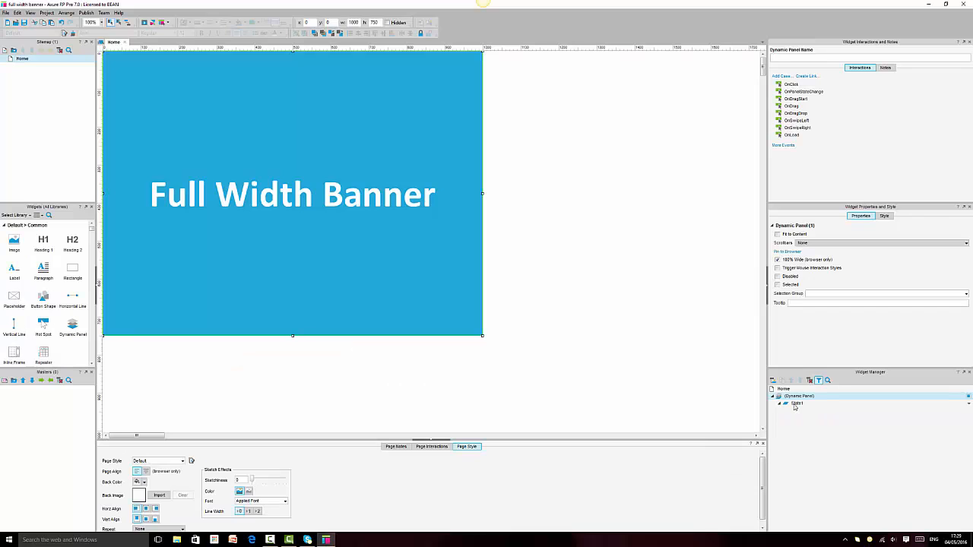
{"action": "double_click", "coordinate": [796, 403]}
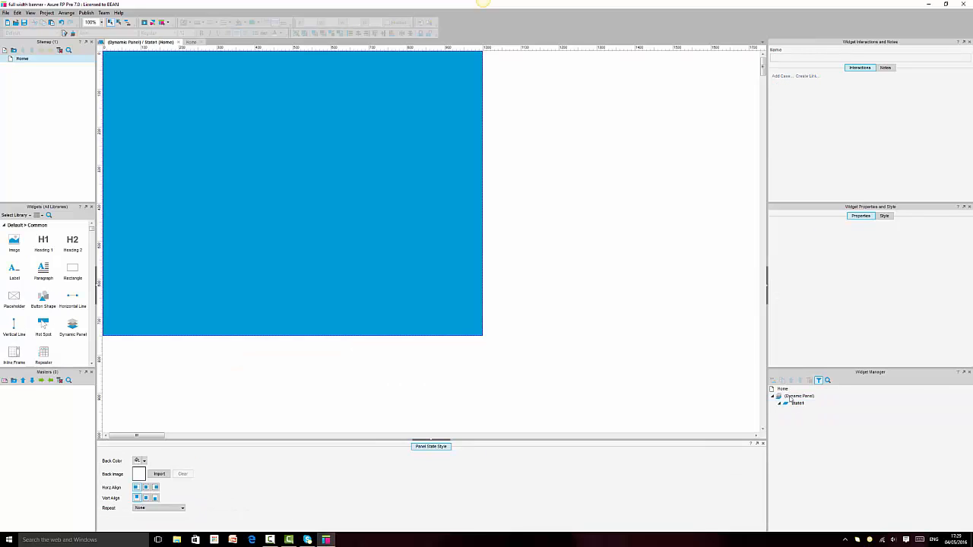
{"action": "left_click", "coordinate": [263, 162]}
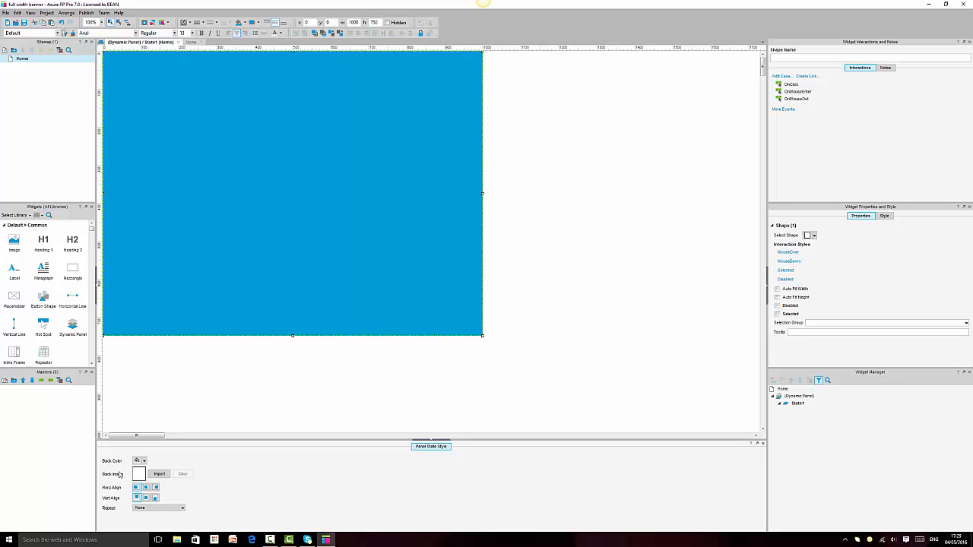
{"action": "left_click", "coordinate": [159, 475]}
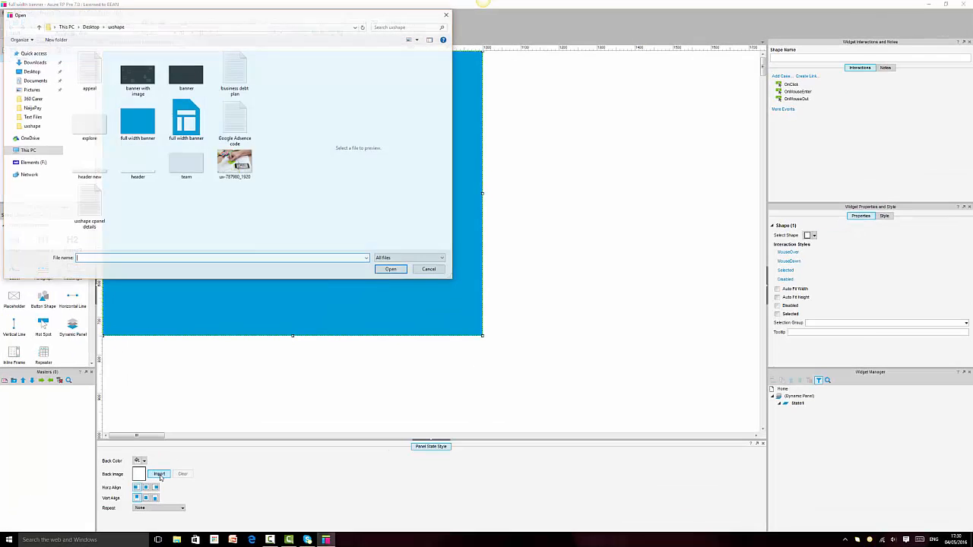
{"action": "left_click", "coordinate": [140, 133]}
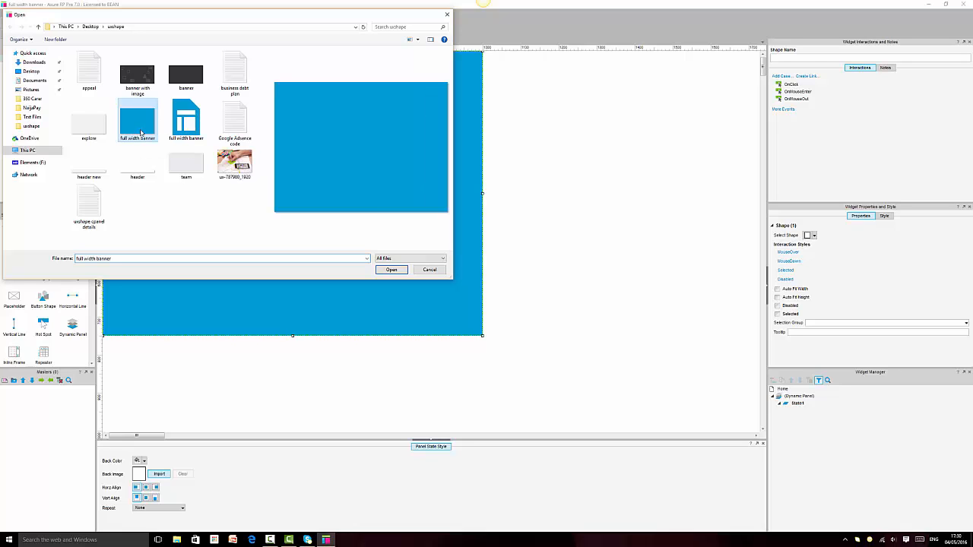
{"action": "left_click", "coordinate": [430, 270]}
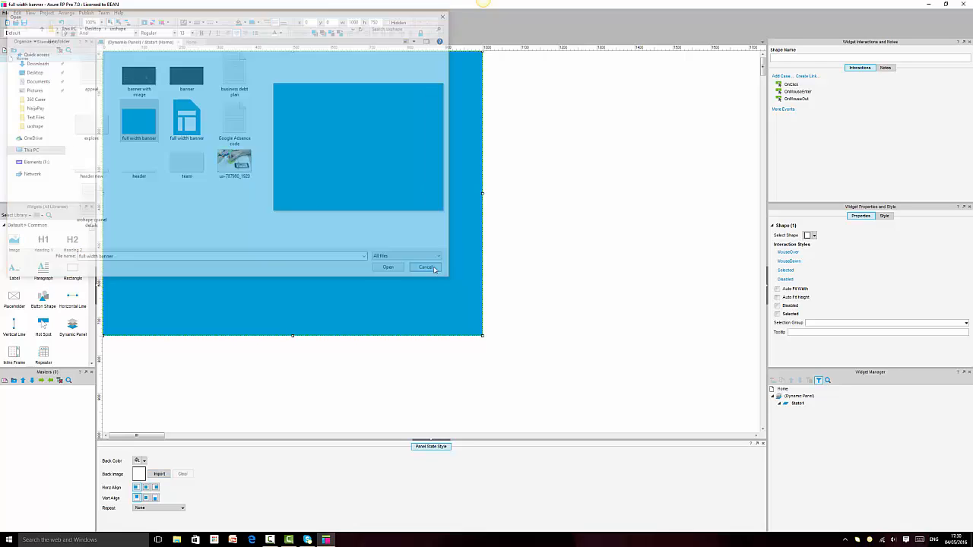
Step: Import the "full width banner" picture from the uxshape folder as State1's background image
{"action": "left_click", "coordinate": [159, 474]}
{"action": "left_click", "coordinate": [147, 133]}
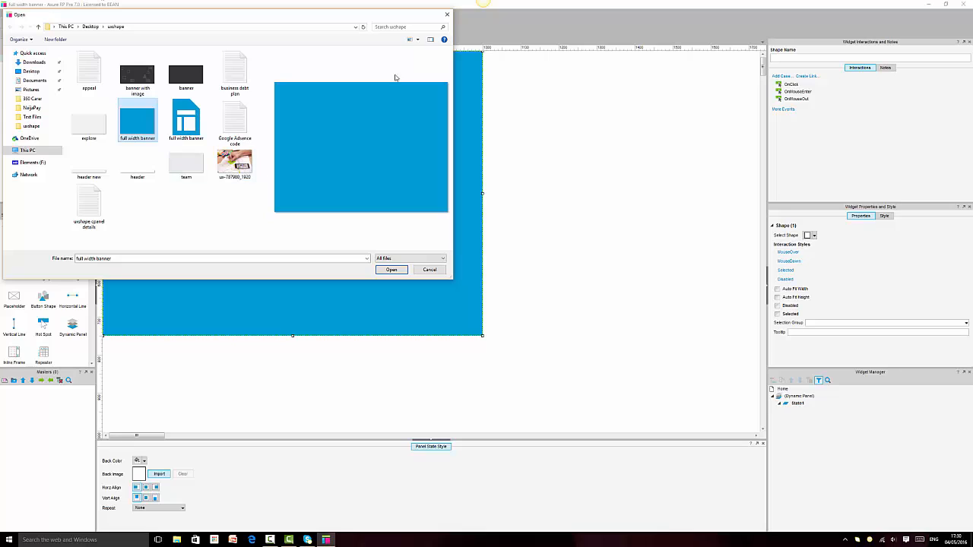
{"action": "left_click", "coordinate": [401, 274]}
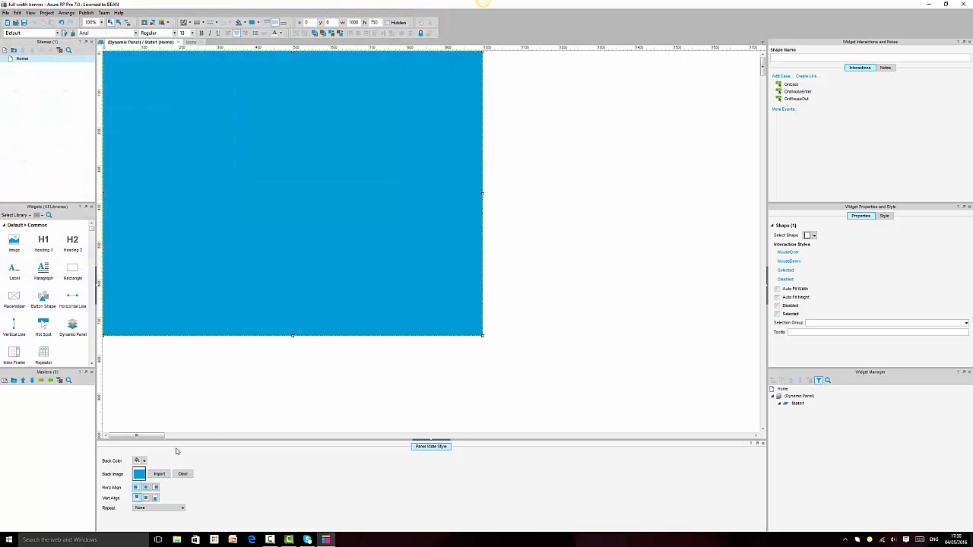
Step: Centre-align State1's background image, set its repeat to Stretch to Cover, and return to the Home page
{"action": "left_click", "coordinate": [148, 500]}
{"action": "left_click", "coordinate": [152, 510]}
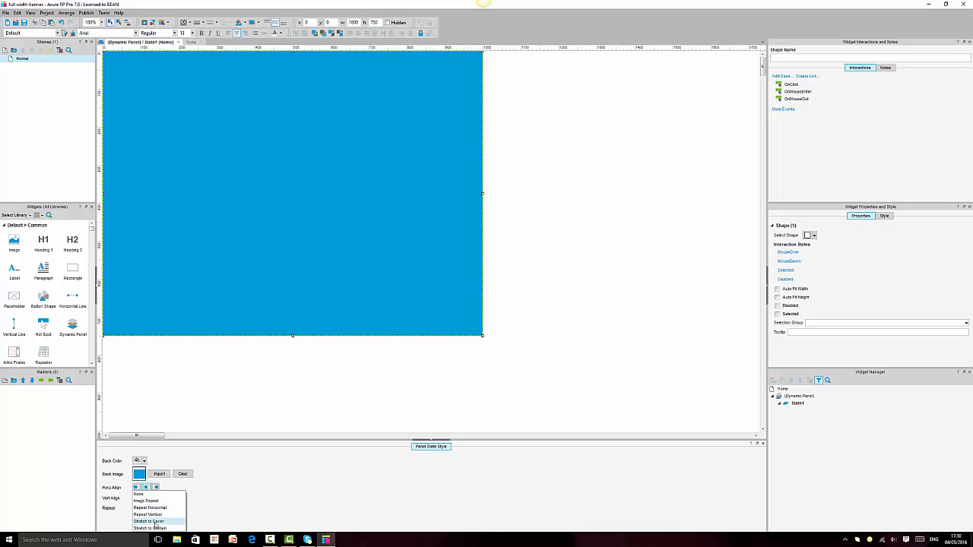
{"action": "left_click", "coordinate": [156, 523]}
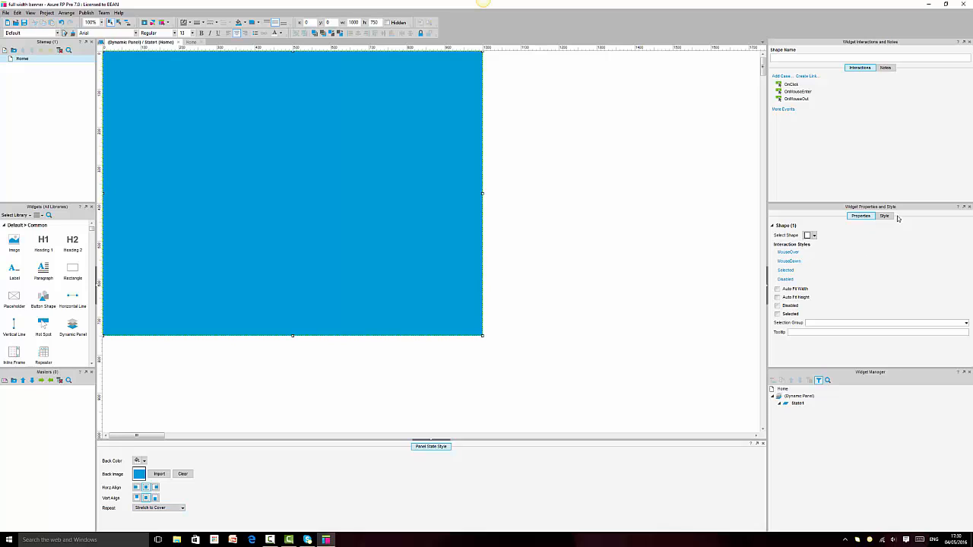
{"action": "left_click", "coordinate": [181, 46]}
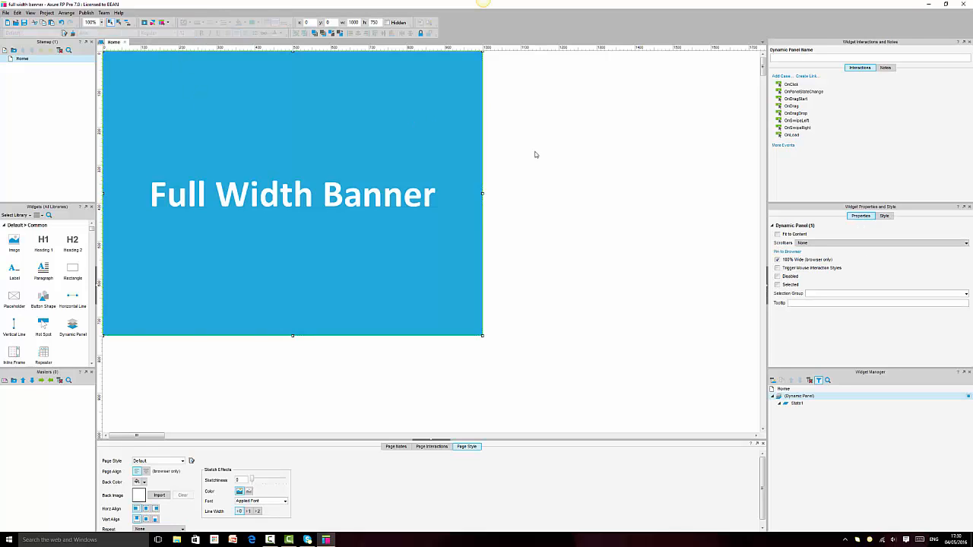
Step: Preview the Home page in the browser without the sitemap sidebar and check the banner at different window sizes
{"action": "left_click", "coordinate": [395, 127]}
{"action": "left_click", "coordinate": [147, 26]}
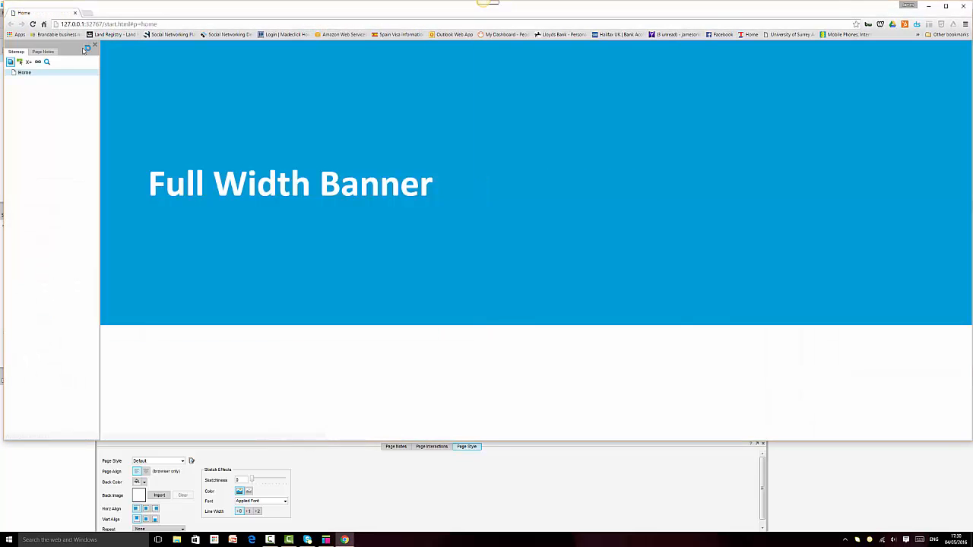
{"action": "left_click", "coordinate": [86, 47]}
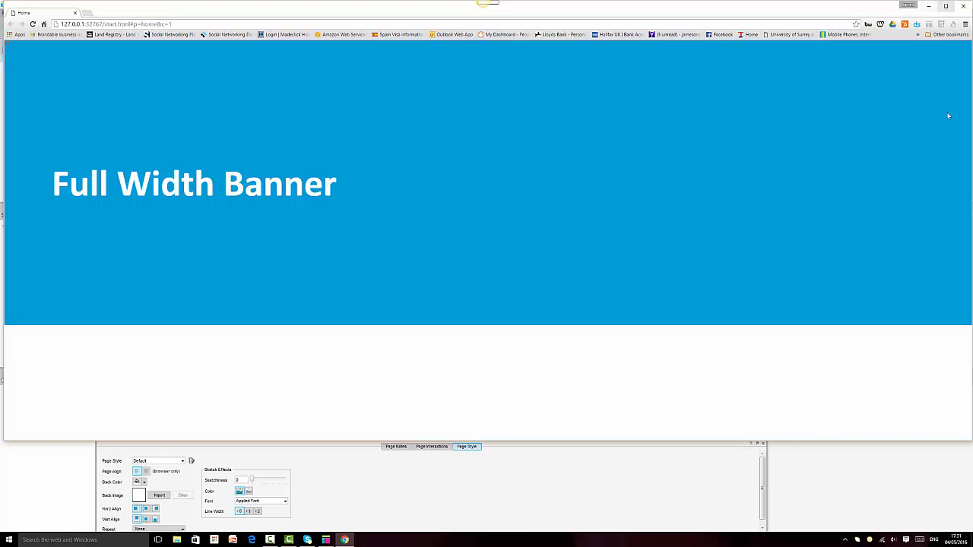
{"action": "left_click_drag", "start_coordinate": [814, 442], "coordinate": [808, 528]}
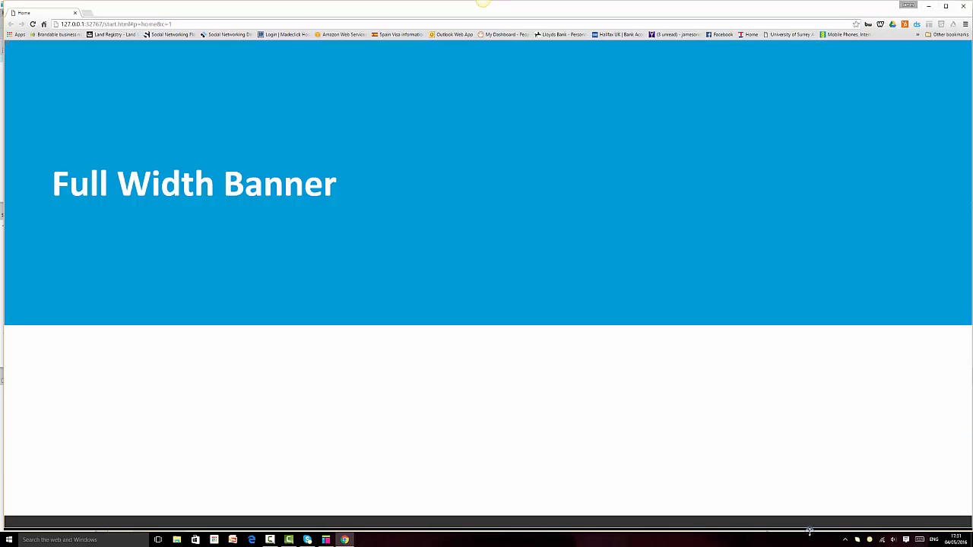
{"action": "left_click", "coordinate": [946, 6]}
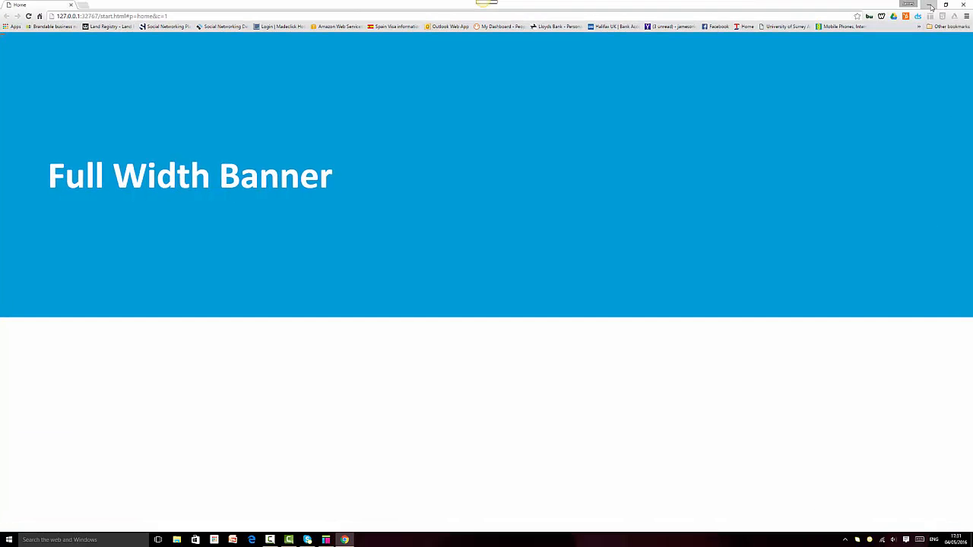
{"action": "left_click", "coordinate": [929, 5]}
Step: Set the Home page's alignment in the browser to centre
{"action": "left_click", "coordinate": [418, 372]}
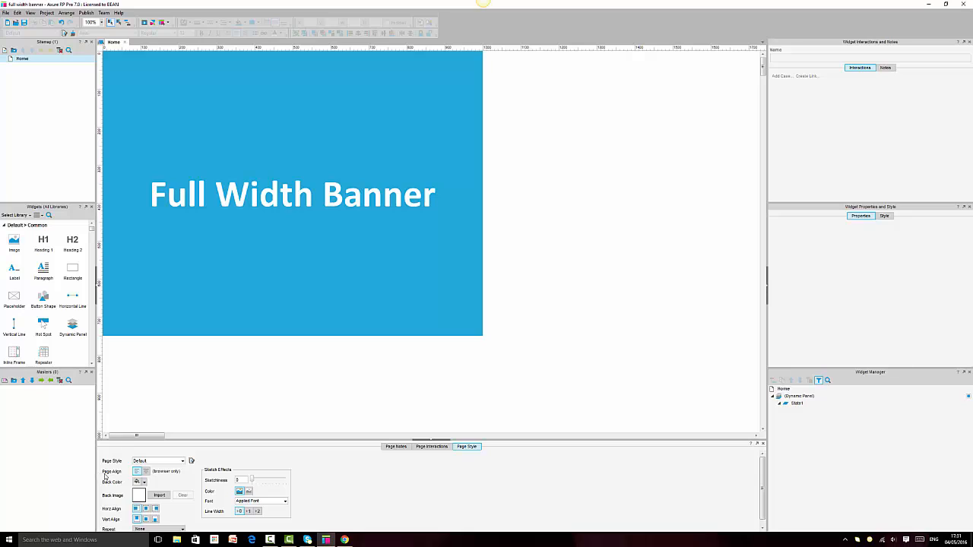
{"action": "left_click", "coordinate": [146, 472]}
Step: Reload the browser preview and check the banner heading's position with the window maximised and restored
{"action": "left_click", "coordinate": [345, 541]}
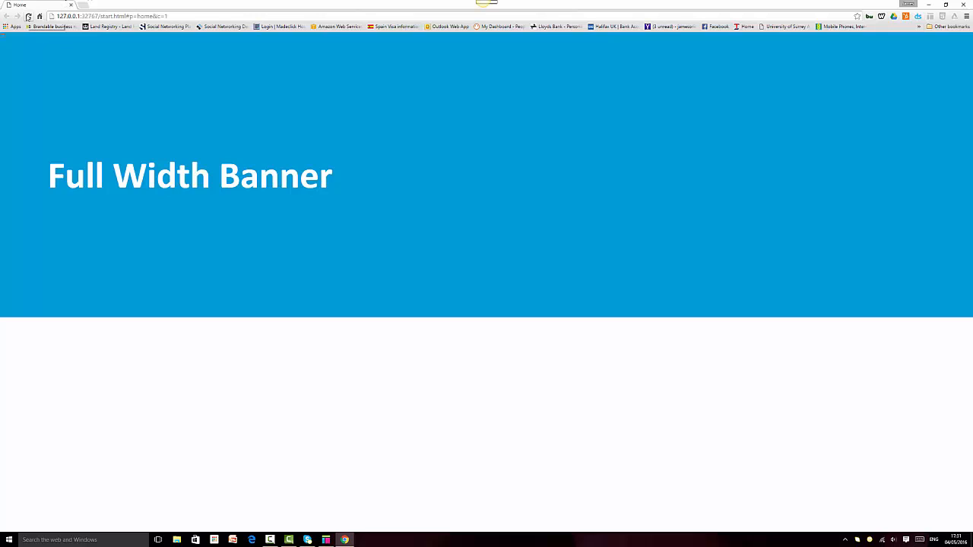
{"action": "left_click", "coordinate": [29, 17]}
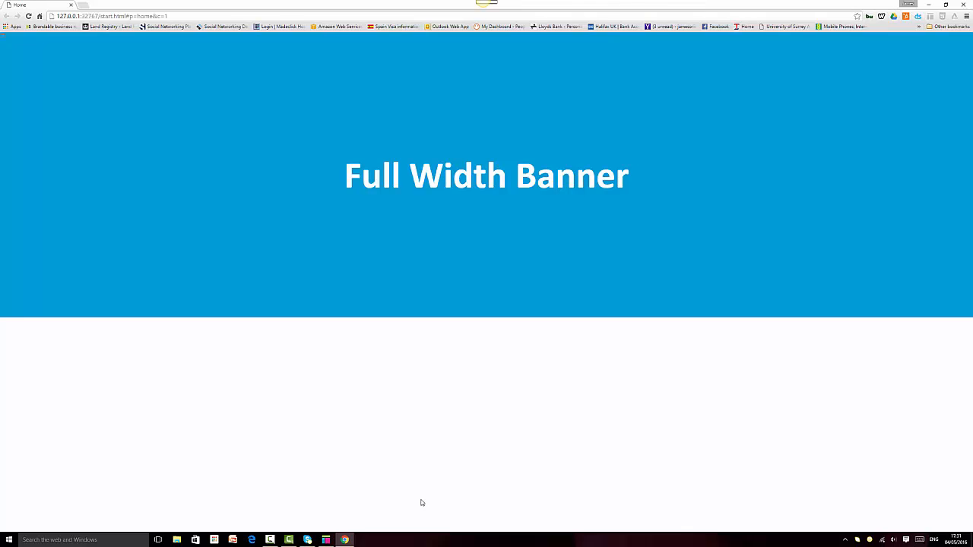
{"action": "left_click", "coordinate": [946, 5]}
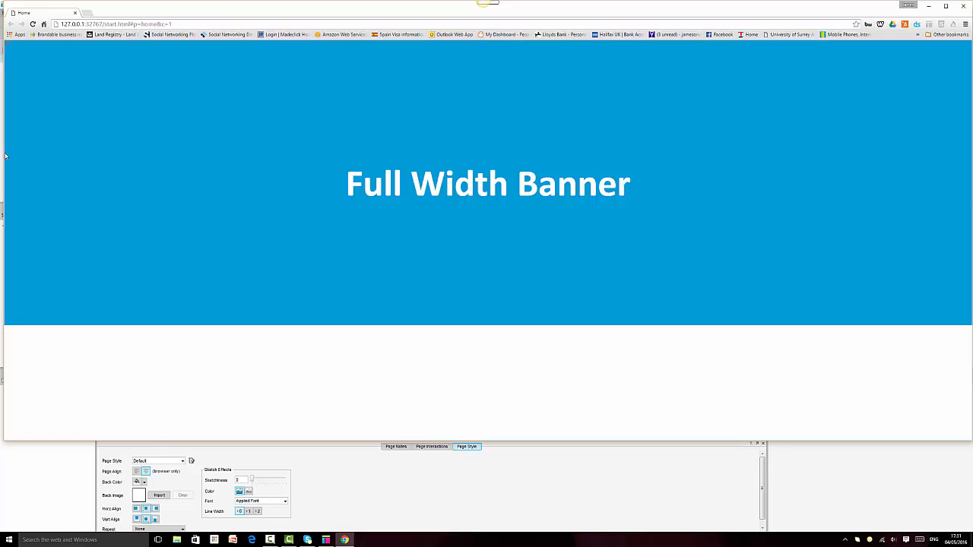
{"action": "left_click_drag", "start_coordinate": [4, 156], "coordinate": [2, 223]}
{"action": "left_click", "coordinate": [929, 8]}
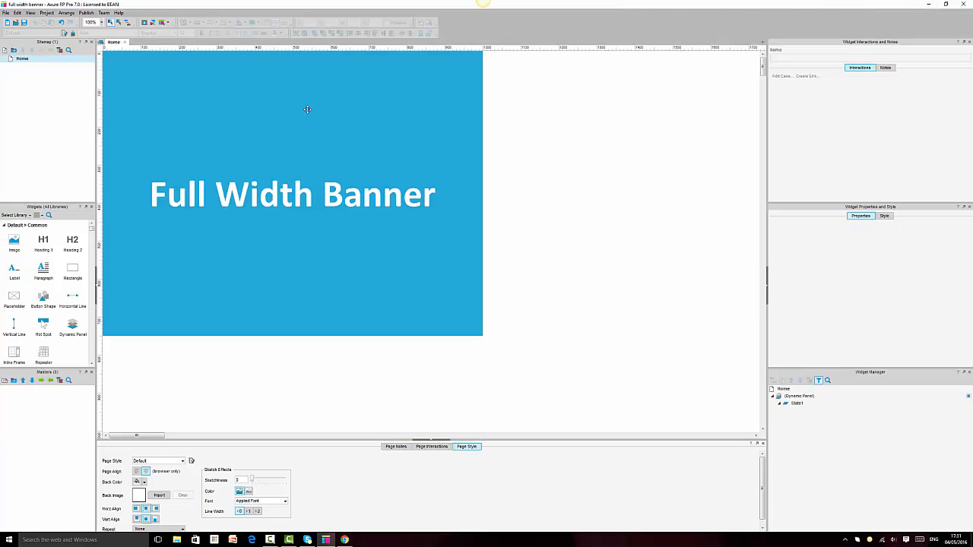